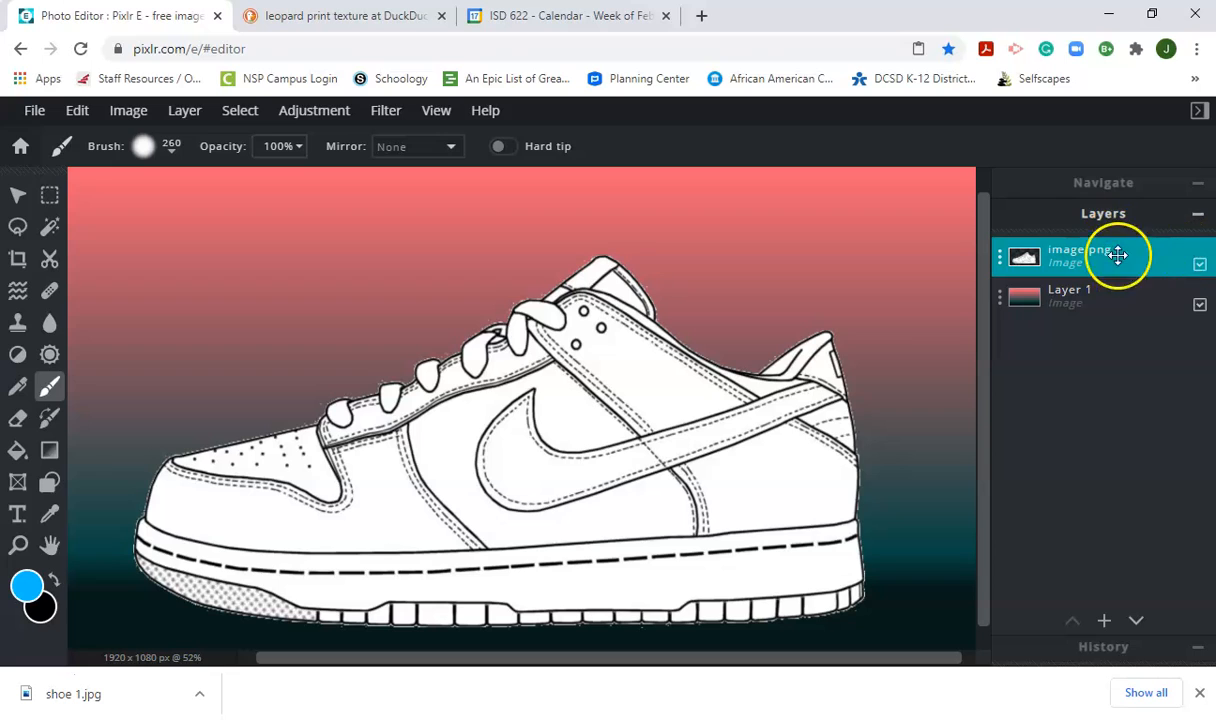
# Duplicate the shoe layer image.png and set the copy's blend mode to Multiply
pyautogui.click(175, 114)
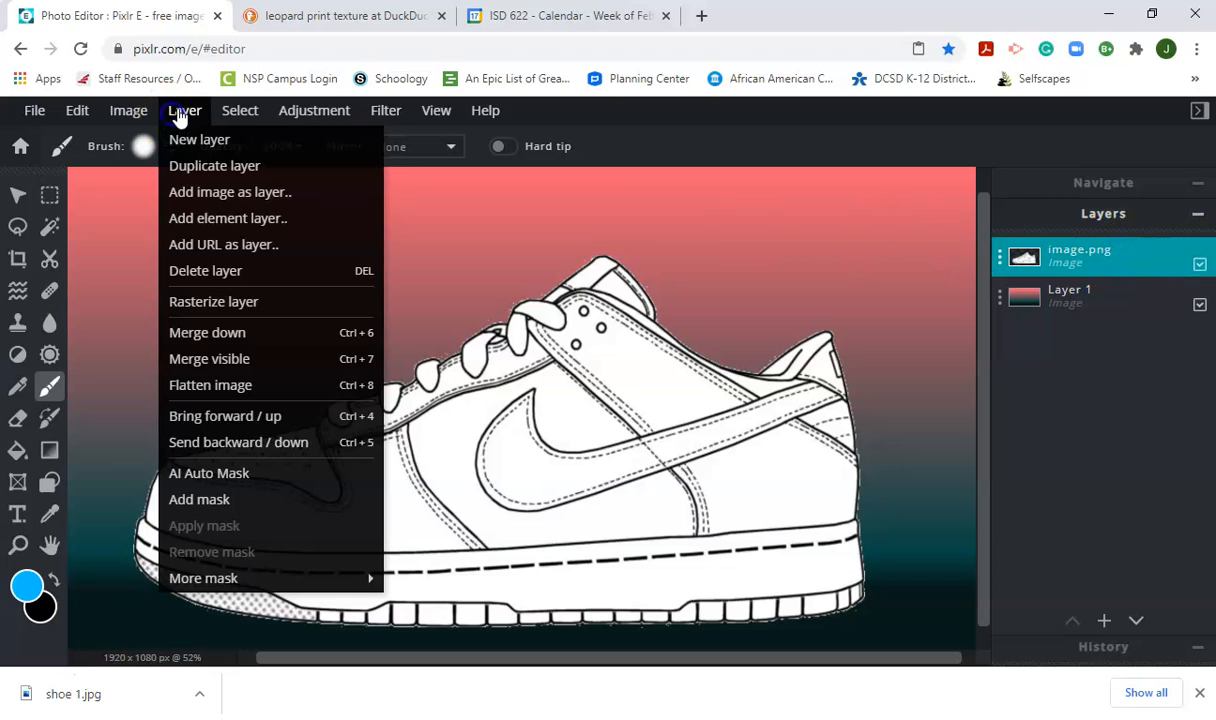
pyautogui.click(203, 168)
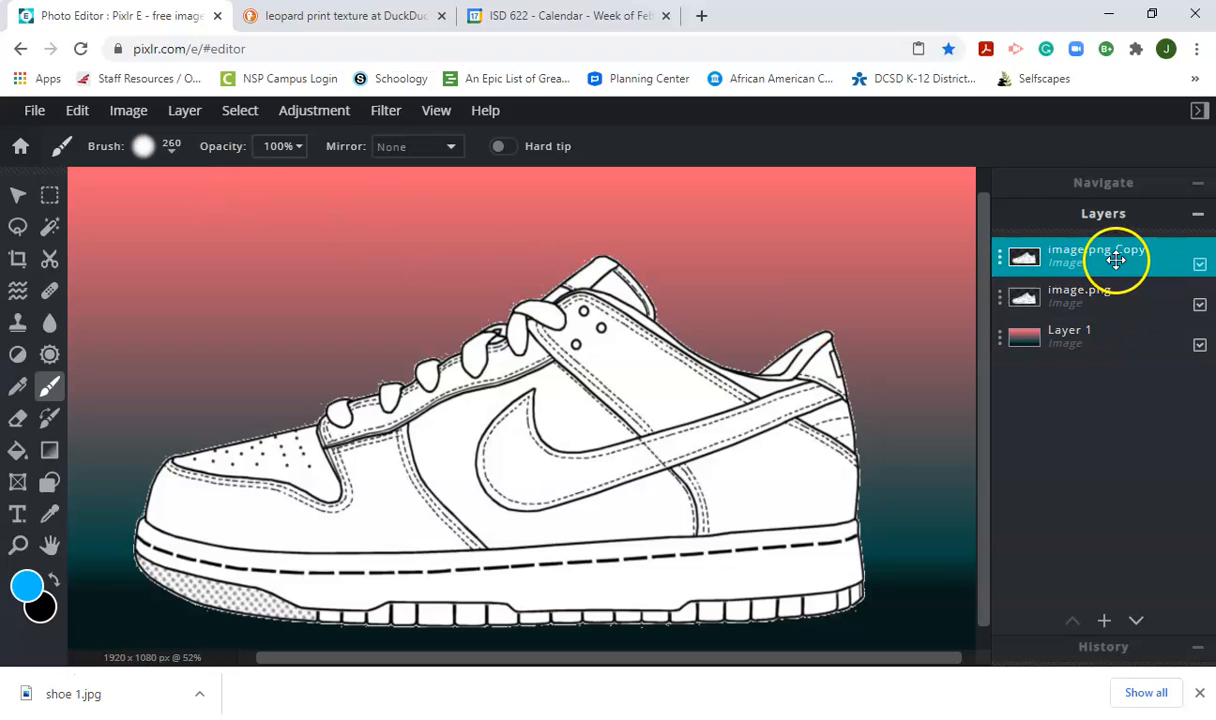
pyautogui.click(999, 258)
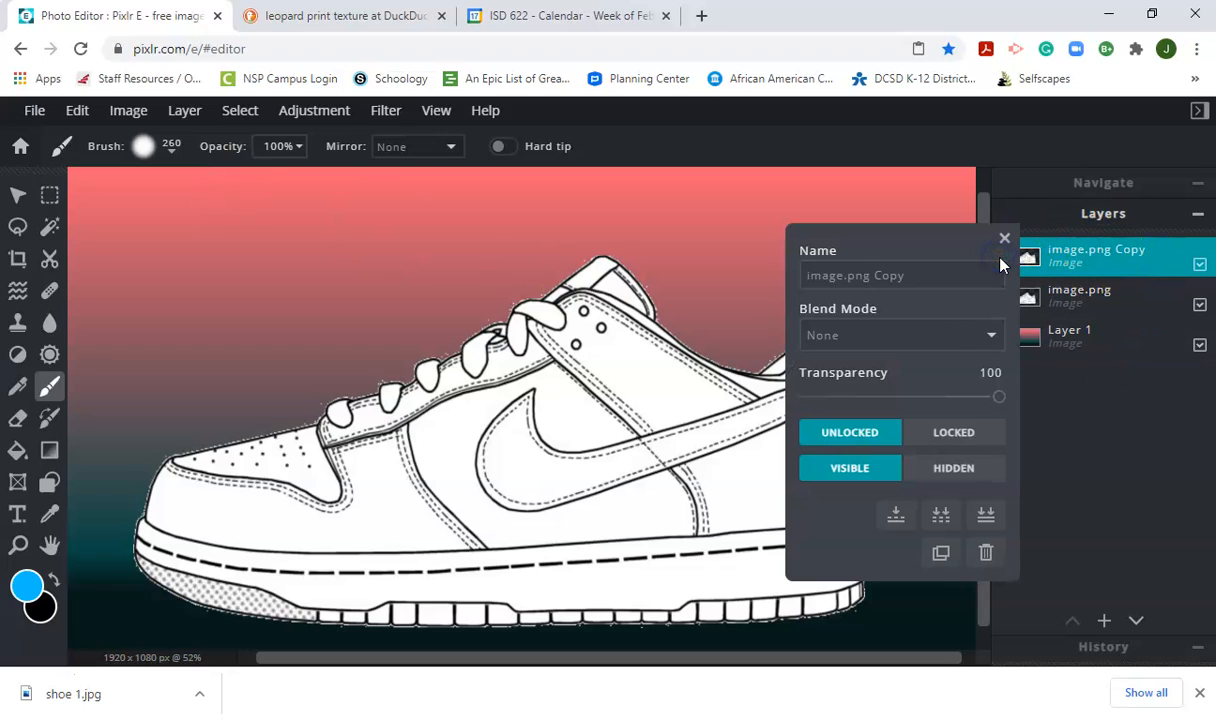
pyautogui.click(956, 341)
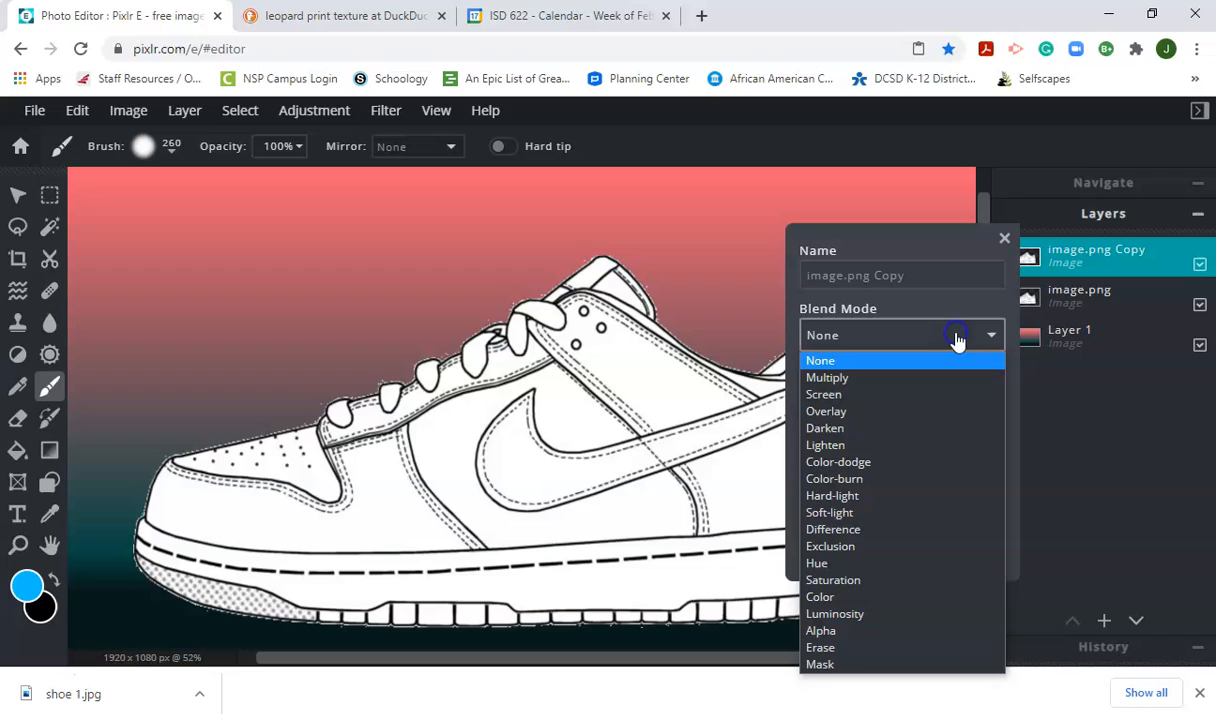
pyautogui.click(853, 380)
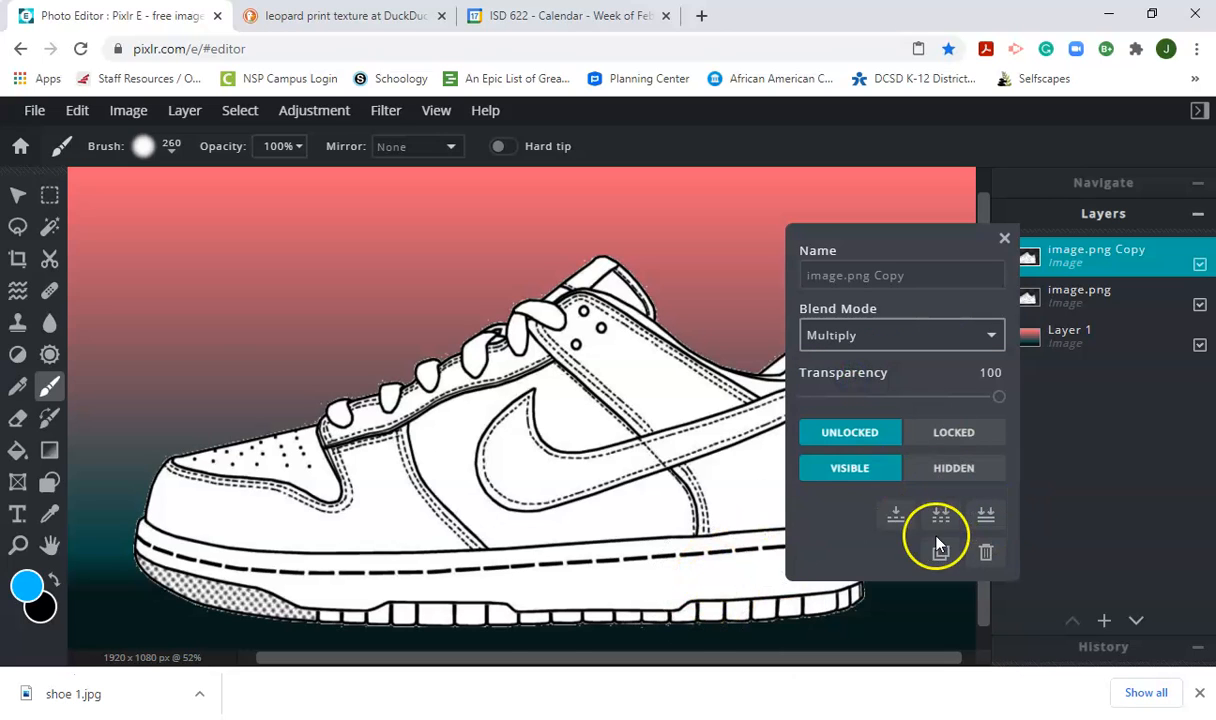
pyautogui.click(1004, 240)
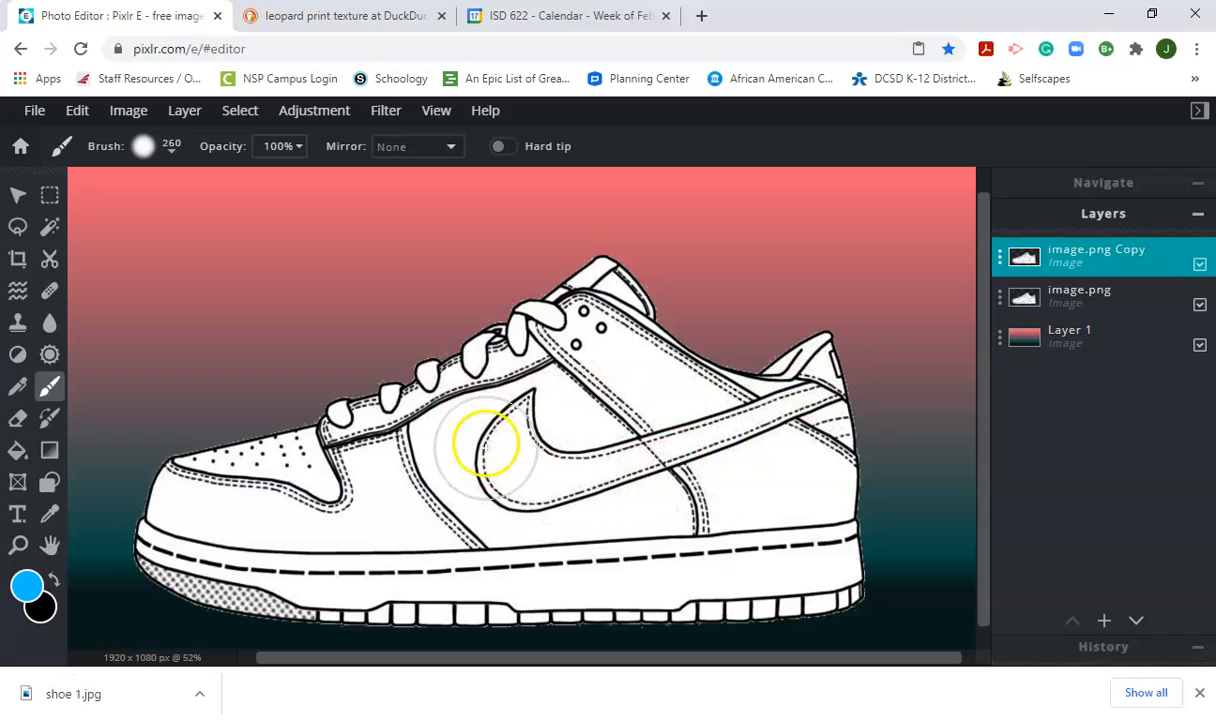
# Switch to the DuckDuckGo leopard print texture results and copy the Pink Leopard Print Wallpapers image
pyautogui.click(355, 15)
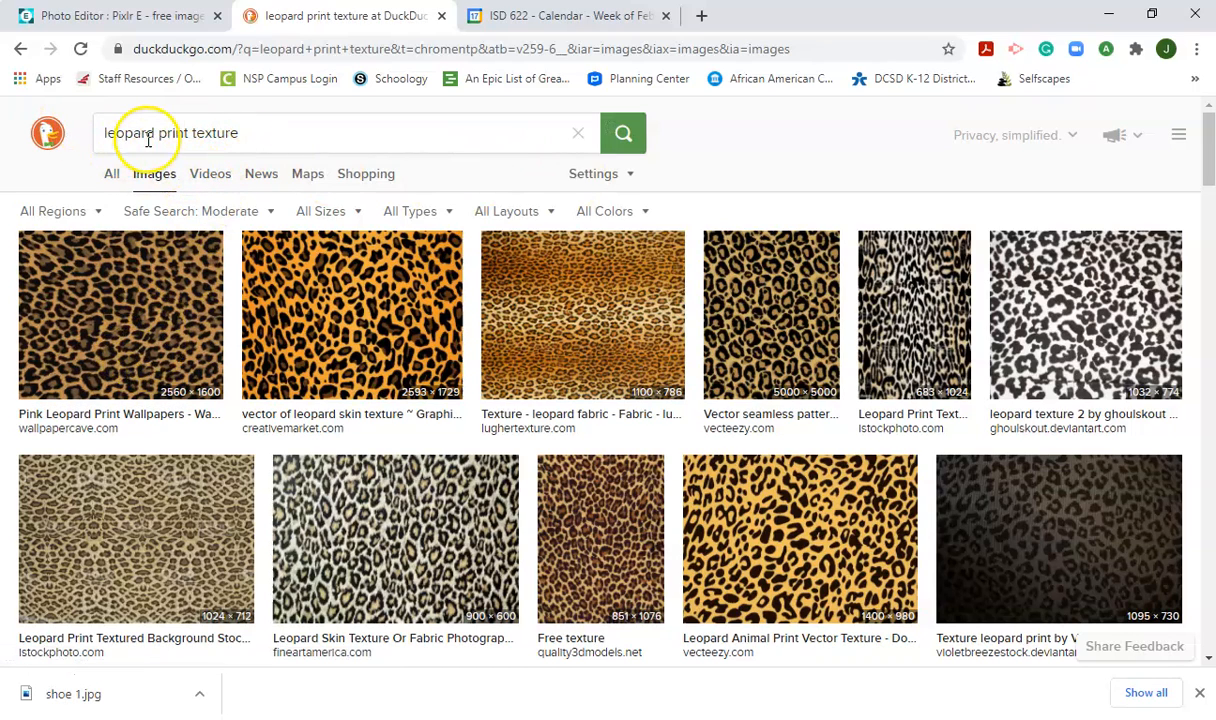
pyautogui.moveTo(235, 135); pyautogui.dragTo(238, 134)
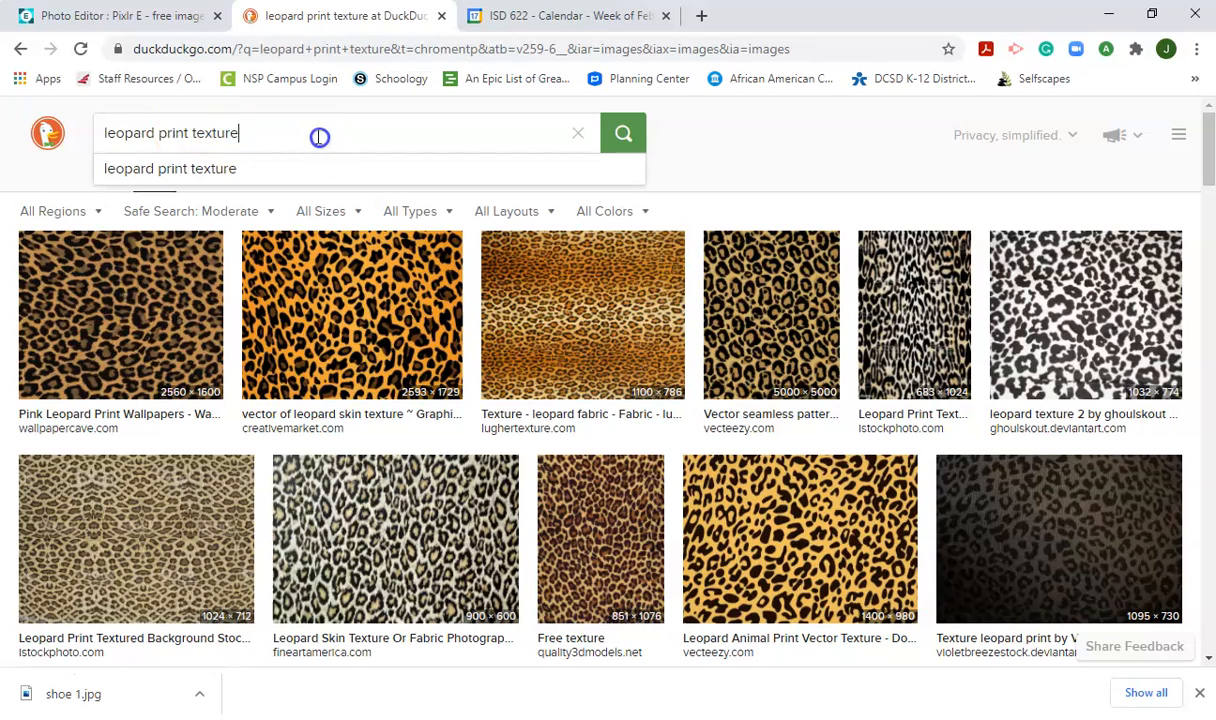
pyautogui.click(122, 331)
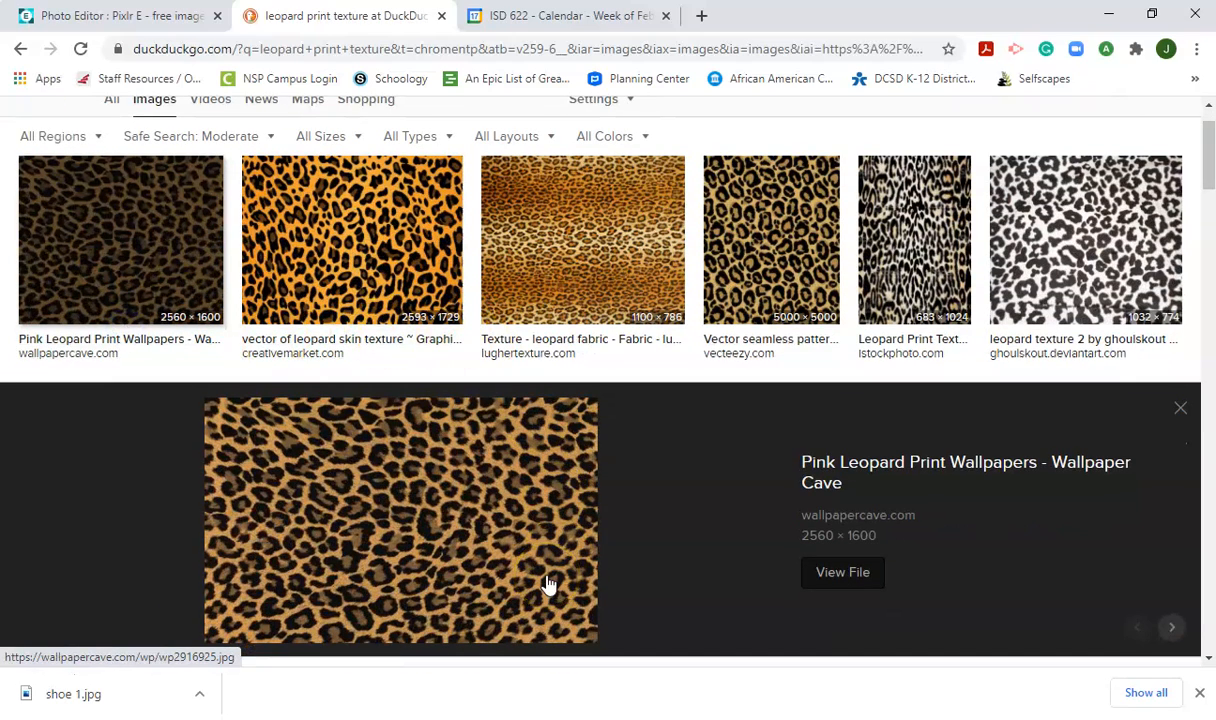
pyautogui.rightClick(423, 508)
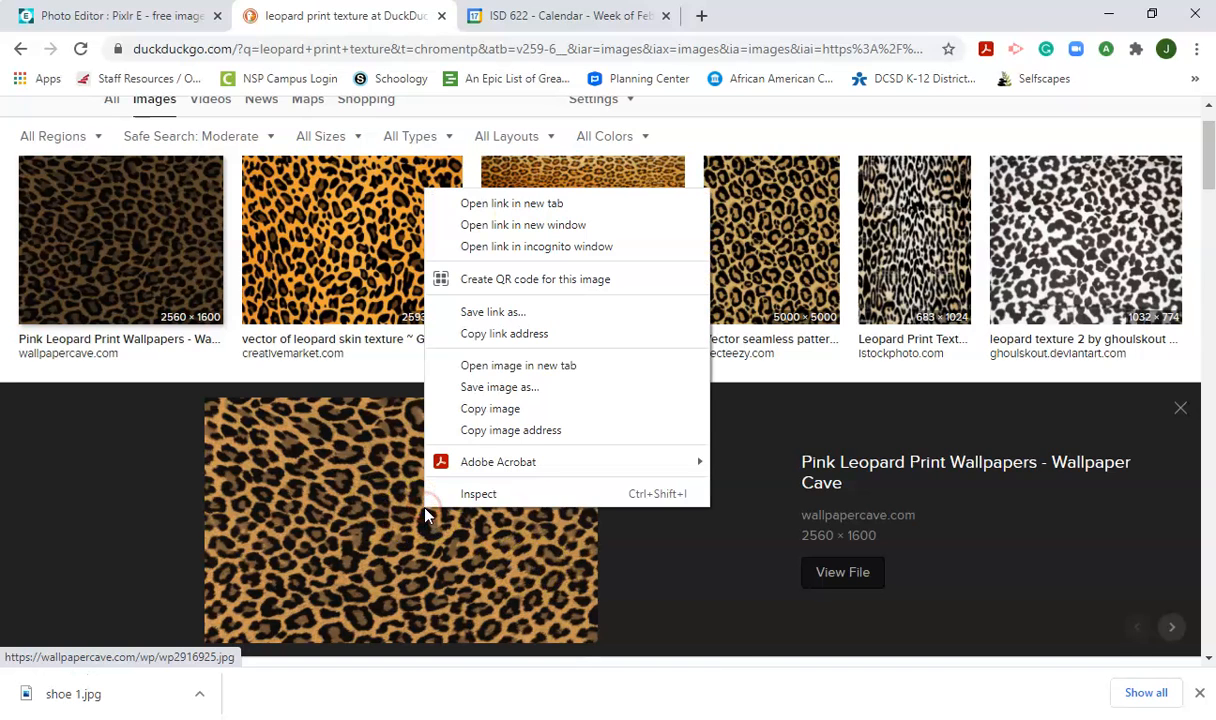
pyautogui.click(524, 410)
# Switch back to Pixlr E, paste the leopard texture as a layer, and move it directly below the image.png Copy layer
pyautogui.click(120, 15)
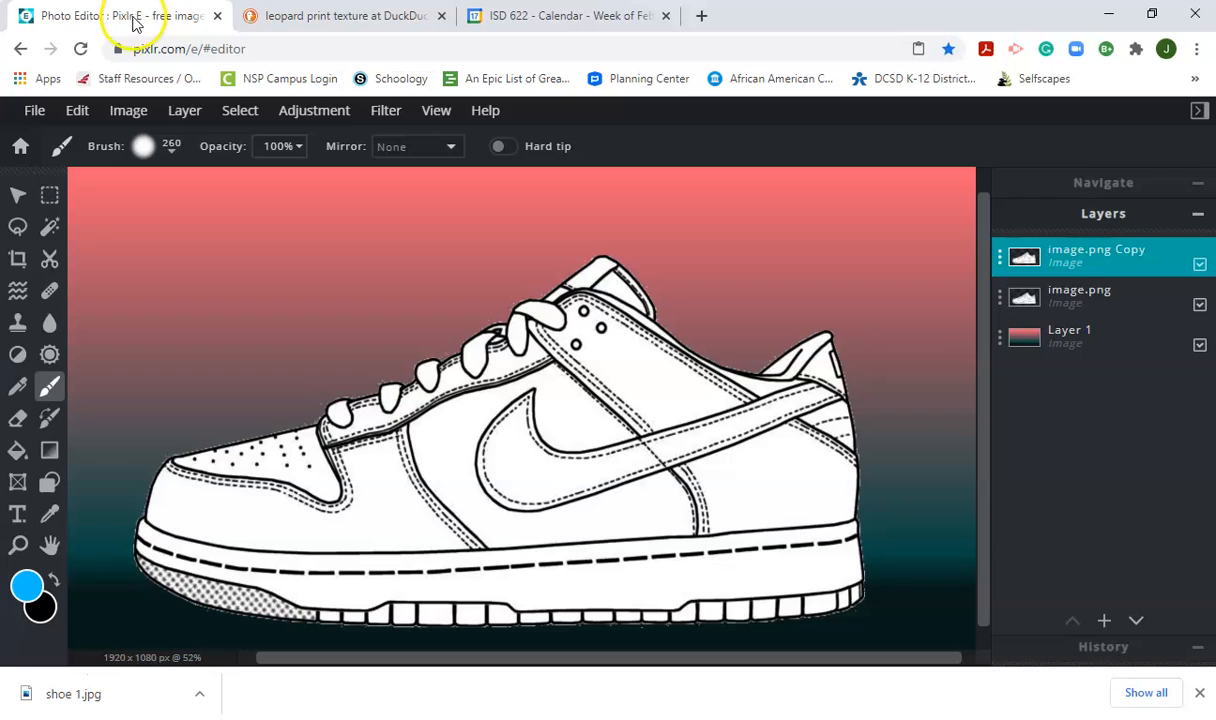
pyautogui.click(75, 111)
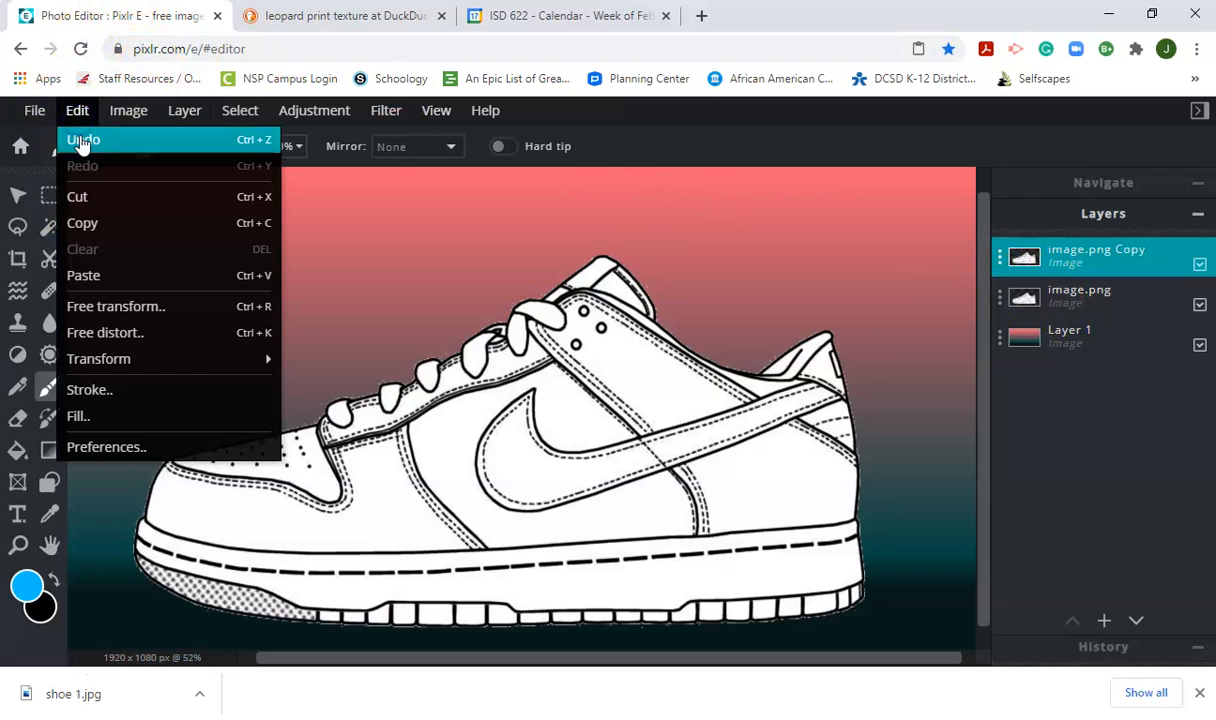
pyautogui.click(257, 284)
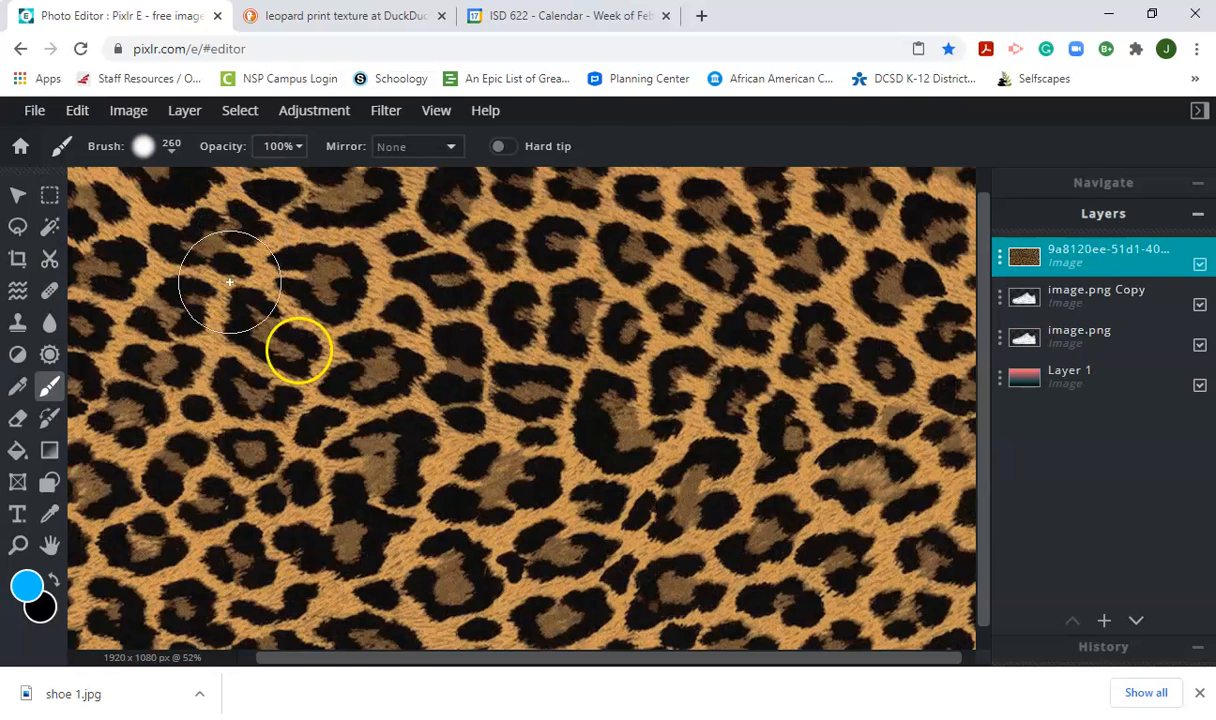
pyautogui.moveTo(1025, 253); pyautogui.dragTo(1030, 307)
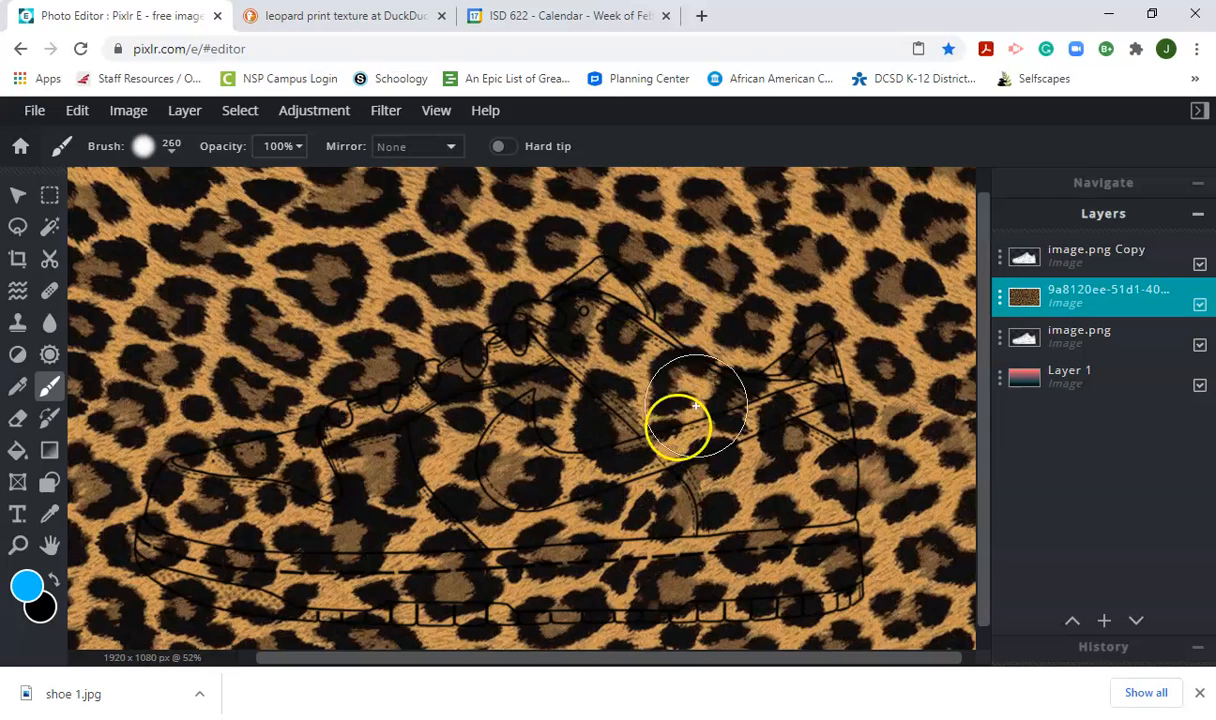
# Position the leopard texture layer at X -15, Y -22 so it covers the canvas, and hide the layer
pyautogui.scroll(-3, 679, 426)
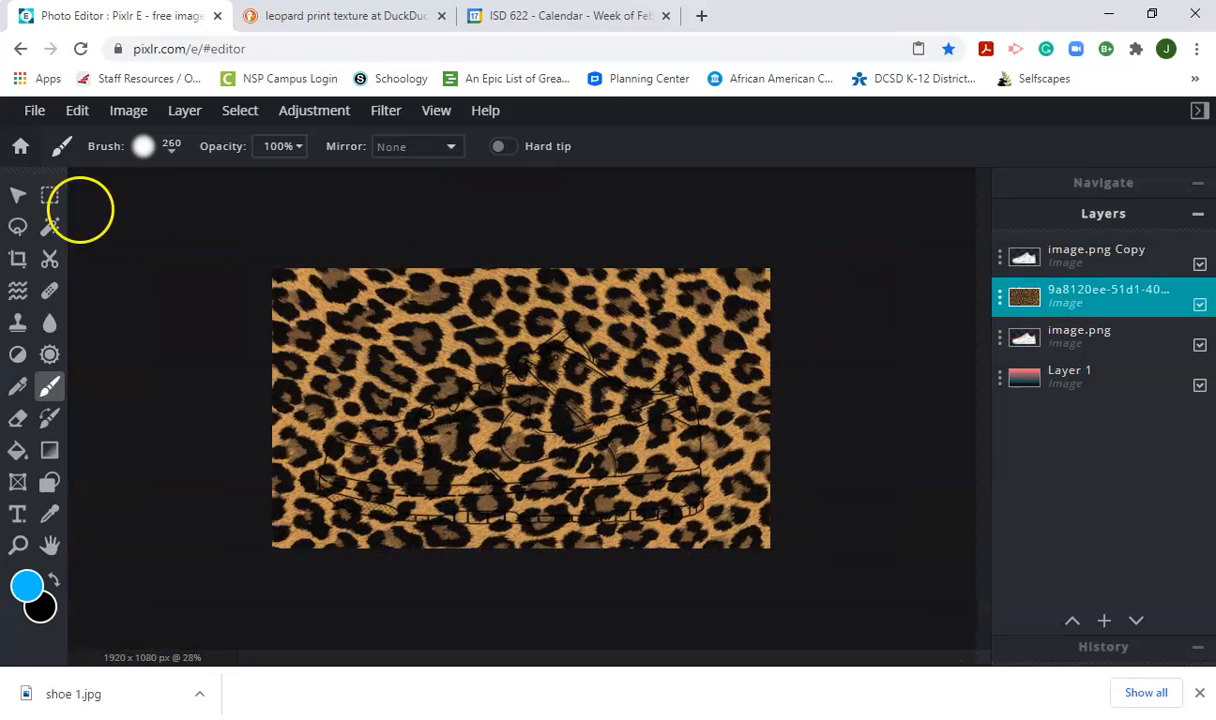
pyautogui.click(35, 197)
pyautogui.moveTo(189, 200); pyautogui.dragTo(349, 303)
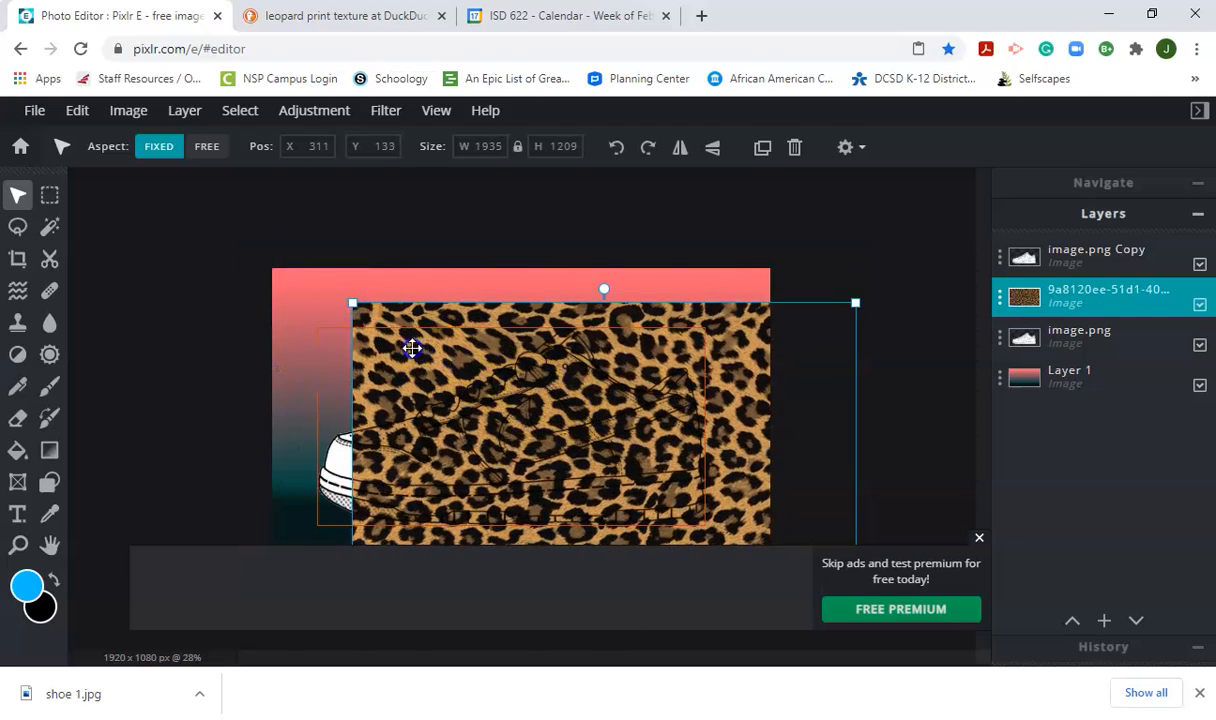
pyautogui.click(471, 320)
pyautogui.moveTo(711, 320); pyautogui.dragTo(641, 322)
pyautogui.hotkey('ctrl', 'z')
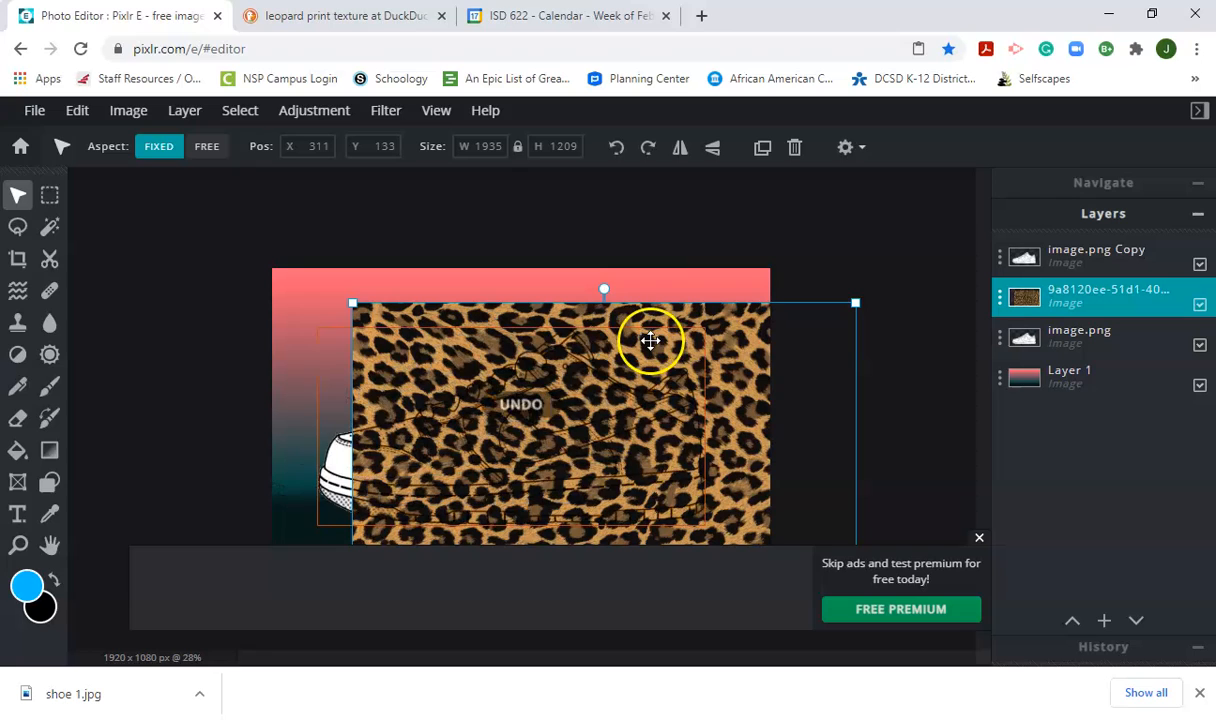
pyautogui.moveTo(803, 367); pyautogui.dragTo(719, 327)
pyautogui.scroll(1, 692, 429)
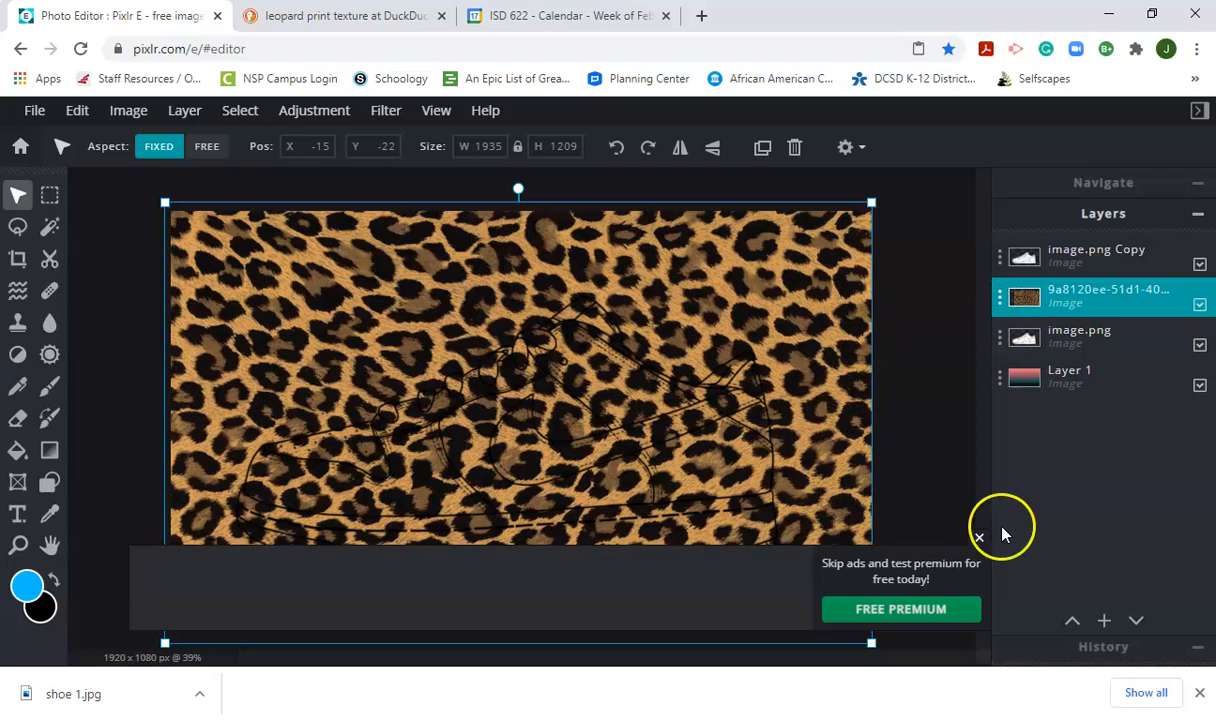
pyautogui.click(980, 540)
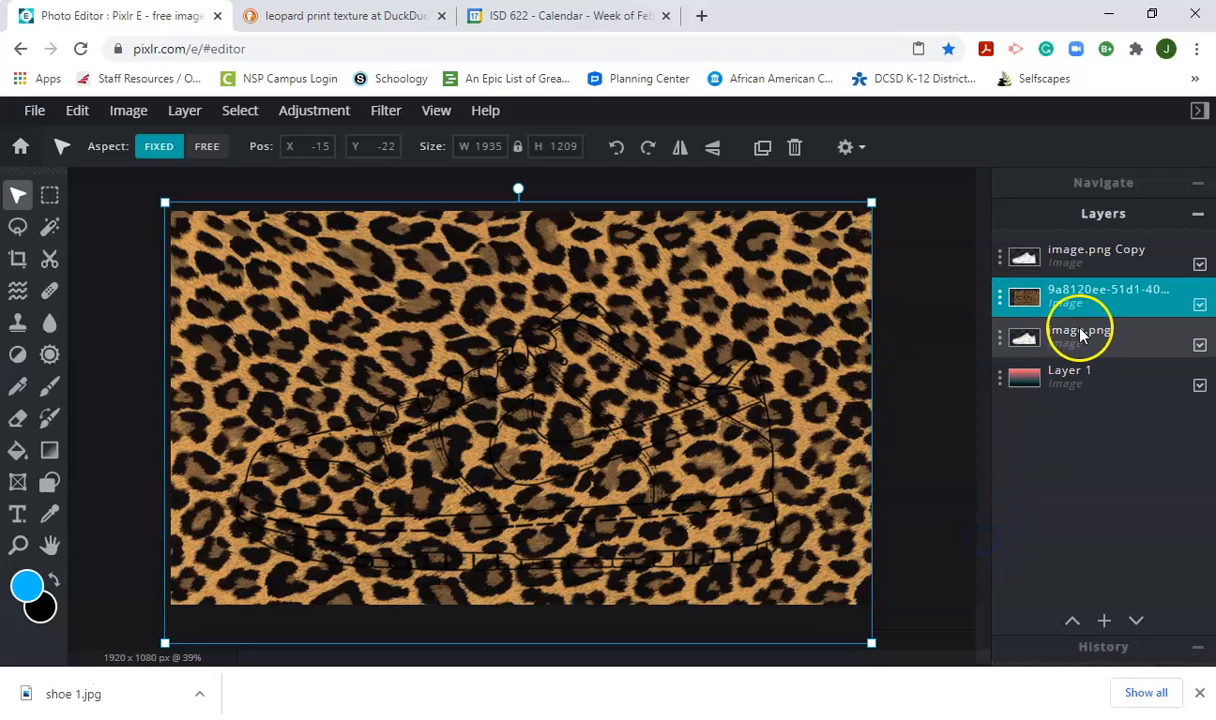
pyautogui.click(1199, 307)
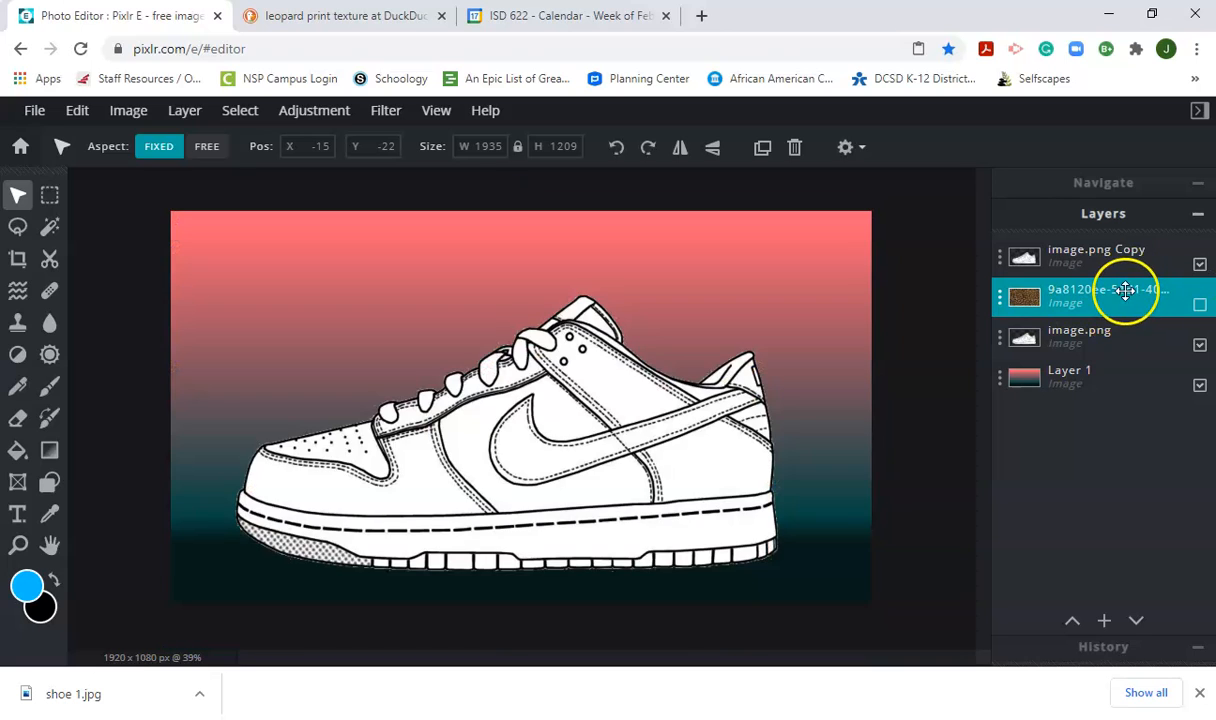
# Try to select the shoe's swoosh with the Magic wand at tolerance 11 while the leopard layer is active
pyautogui.click(15, 228)
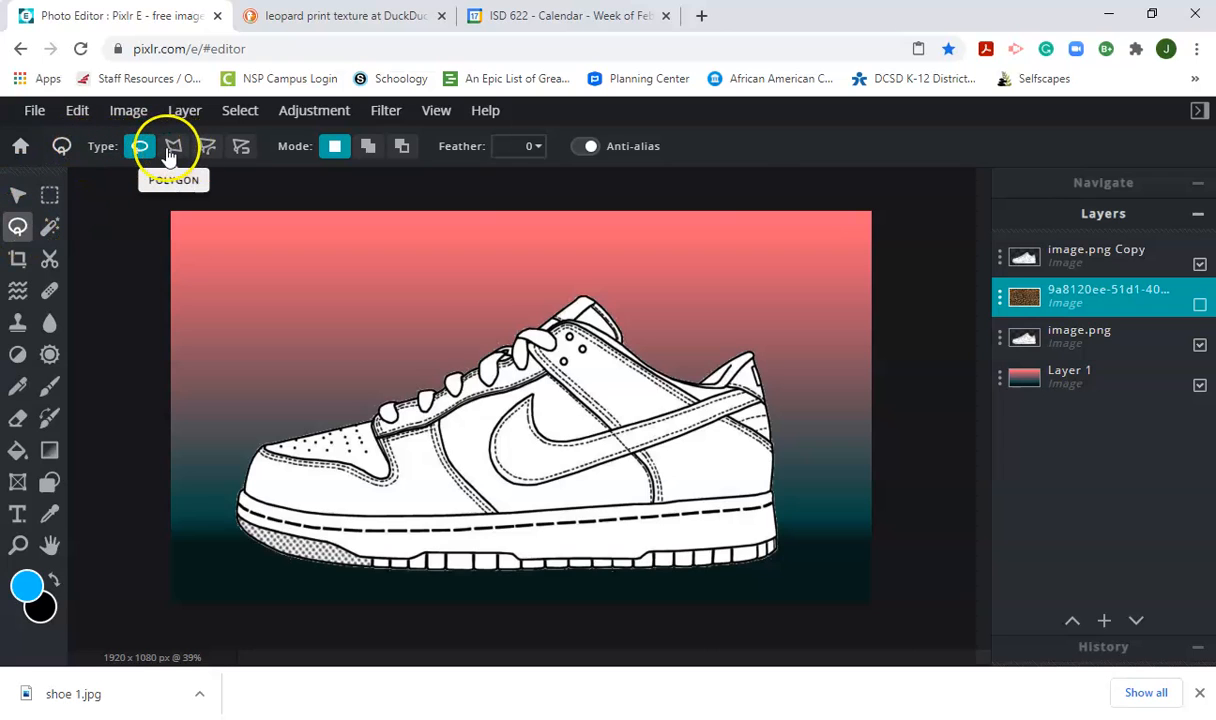
pyautogui.click(50, 227)
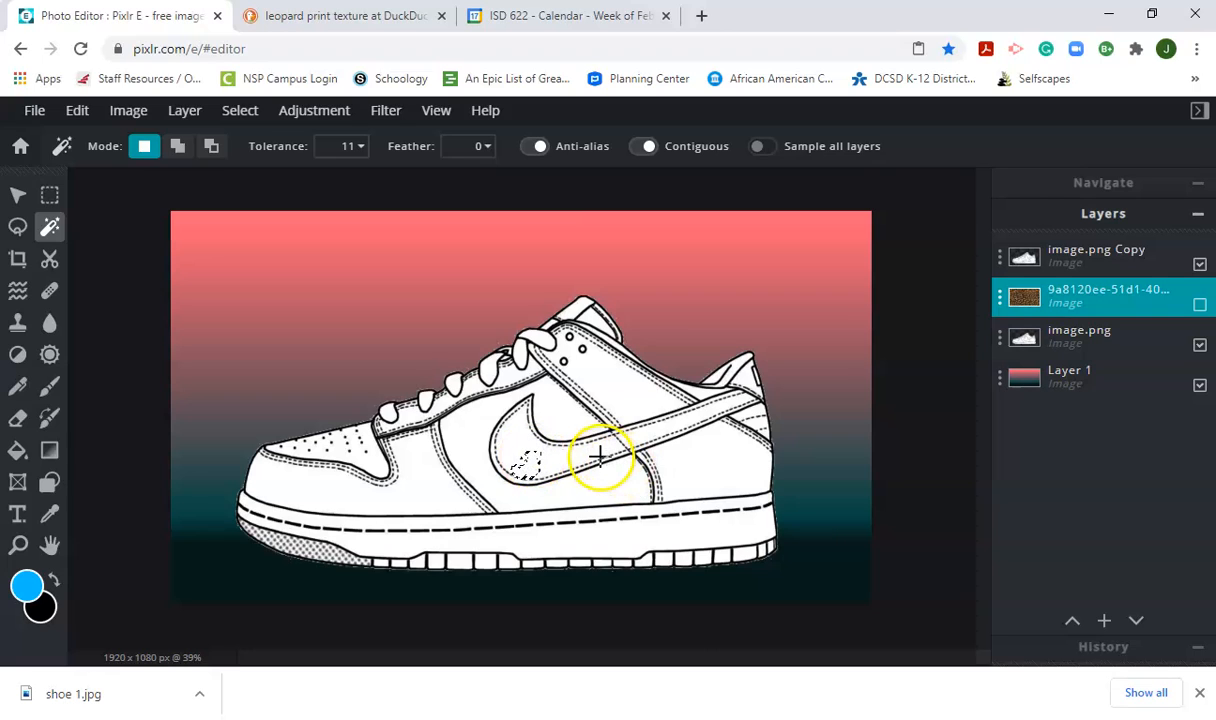
pyautogui.press('alt')
pyautogui.press('alt')
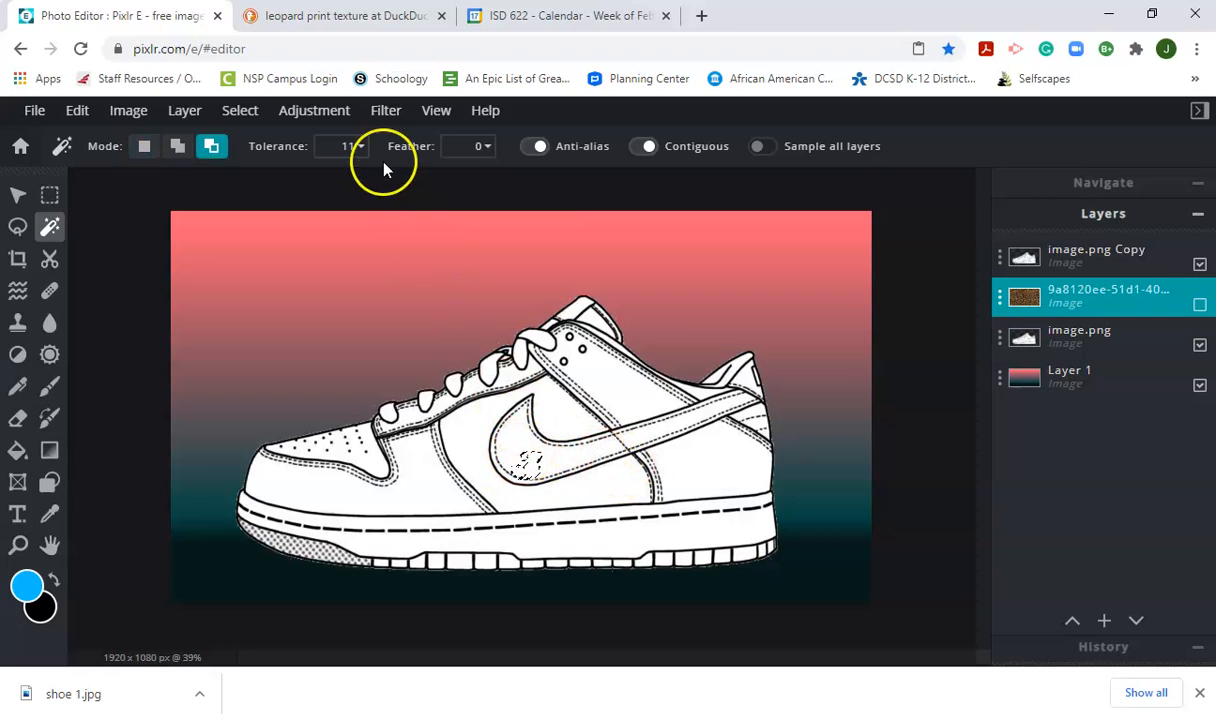
pyautogui.press('alt')
pyautogui.hotkey('ctrl', 'z')
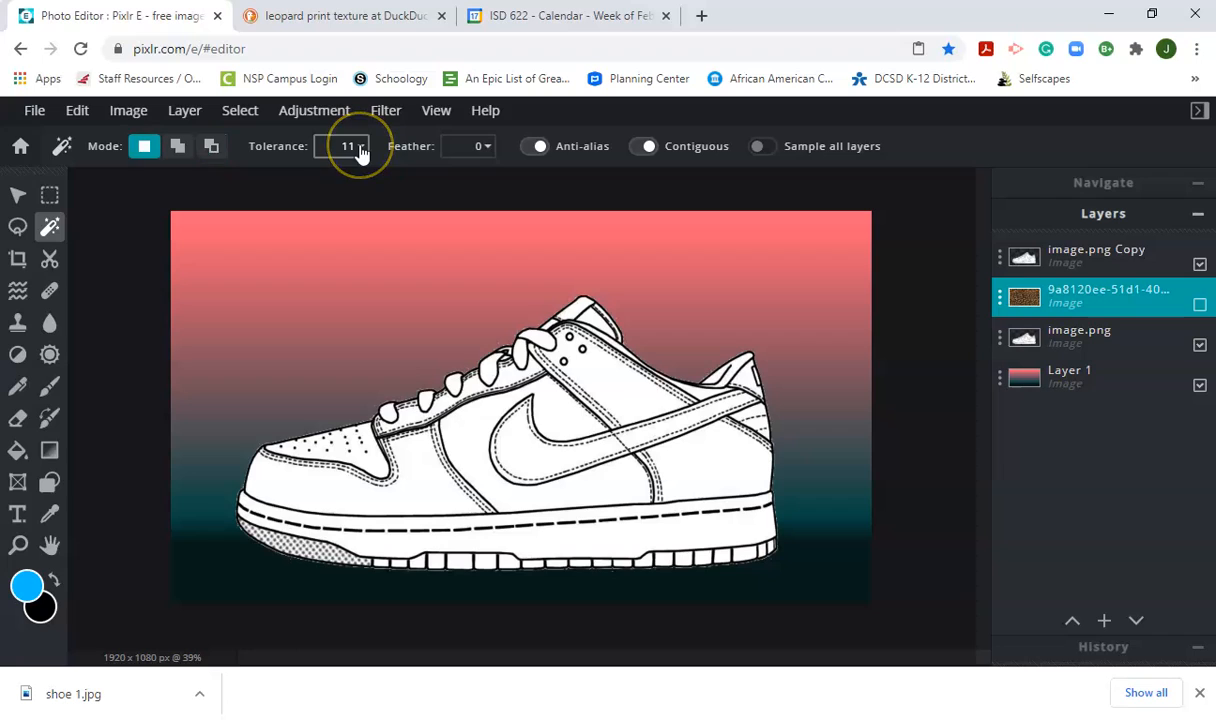
# Set the wand tolerance to 25 and select the swoosh plus the dotted toe panel on the image.png layer
pyautogui.click(361, 150)
pyautogui.click(198, 180)
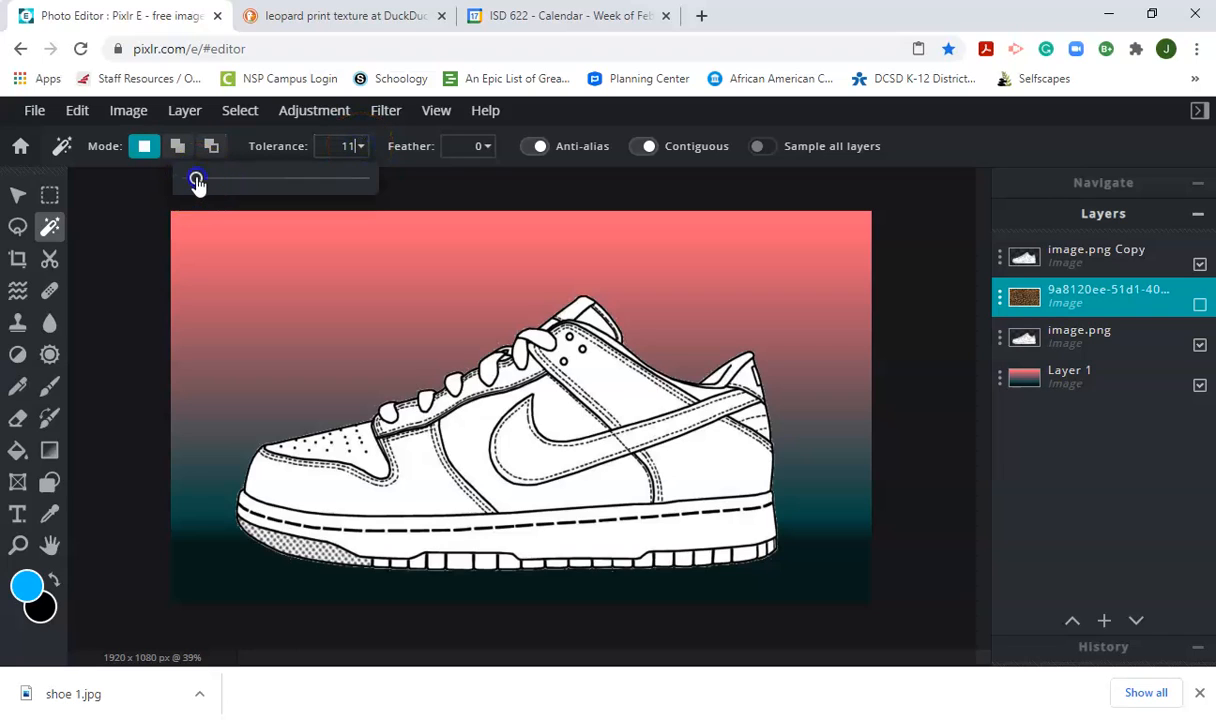
pyautogui.click(543, 459)
pyautogui.hotkey('ctrl', 'z')
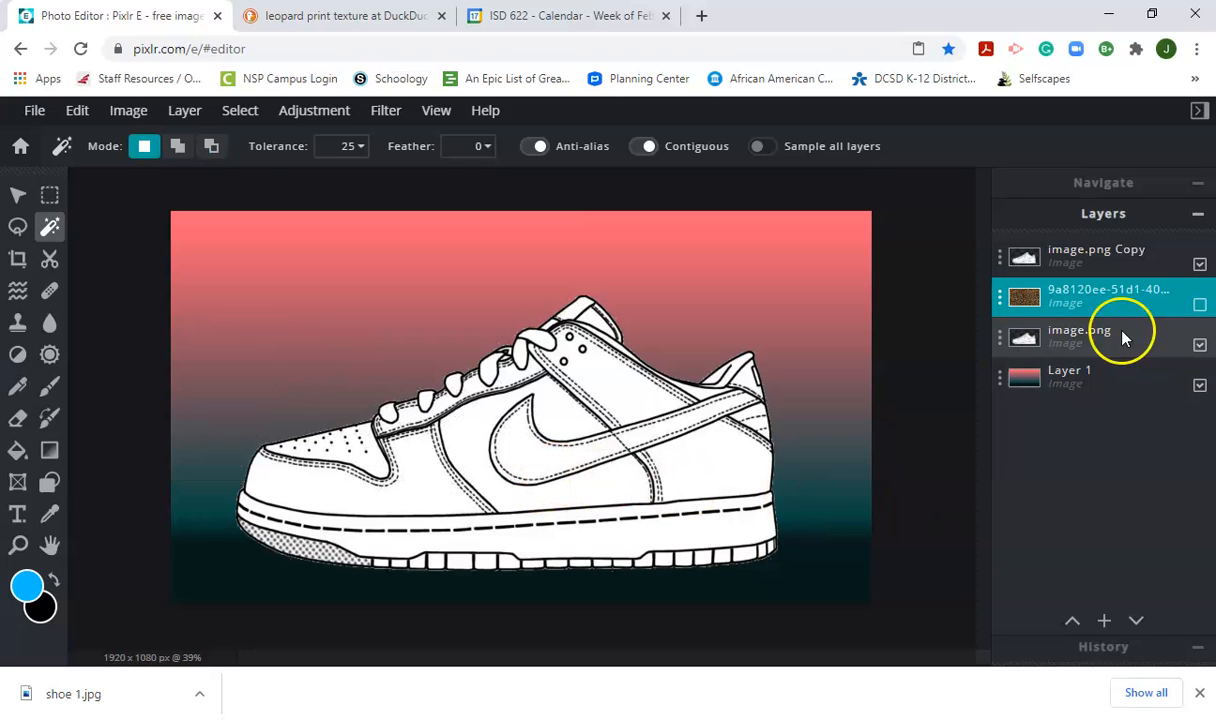
pyautogui.click(1085, 252)
pyautogui.click(1060, 338)
pyautogui.click(538, 458)
pyautogui.moveTo(1099, 385); pyautogui.dragTo(1099, 331)
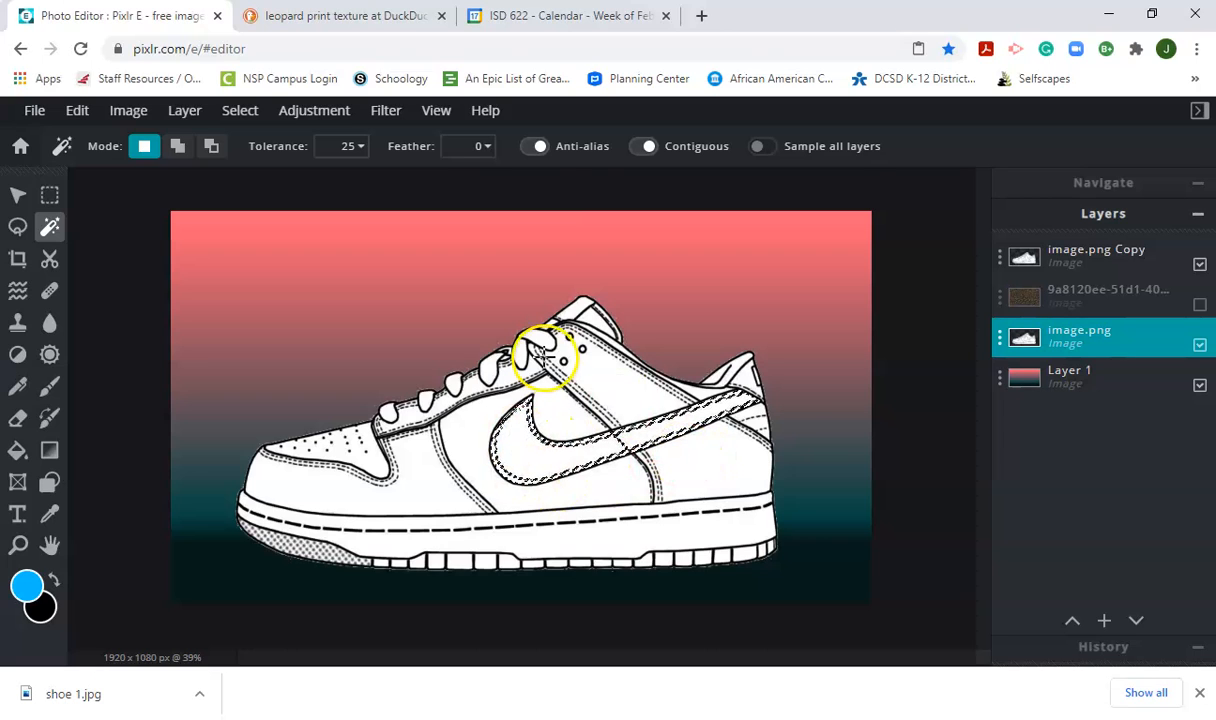
pyautogui.click(175, 148)
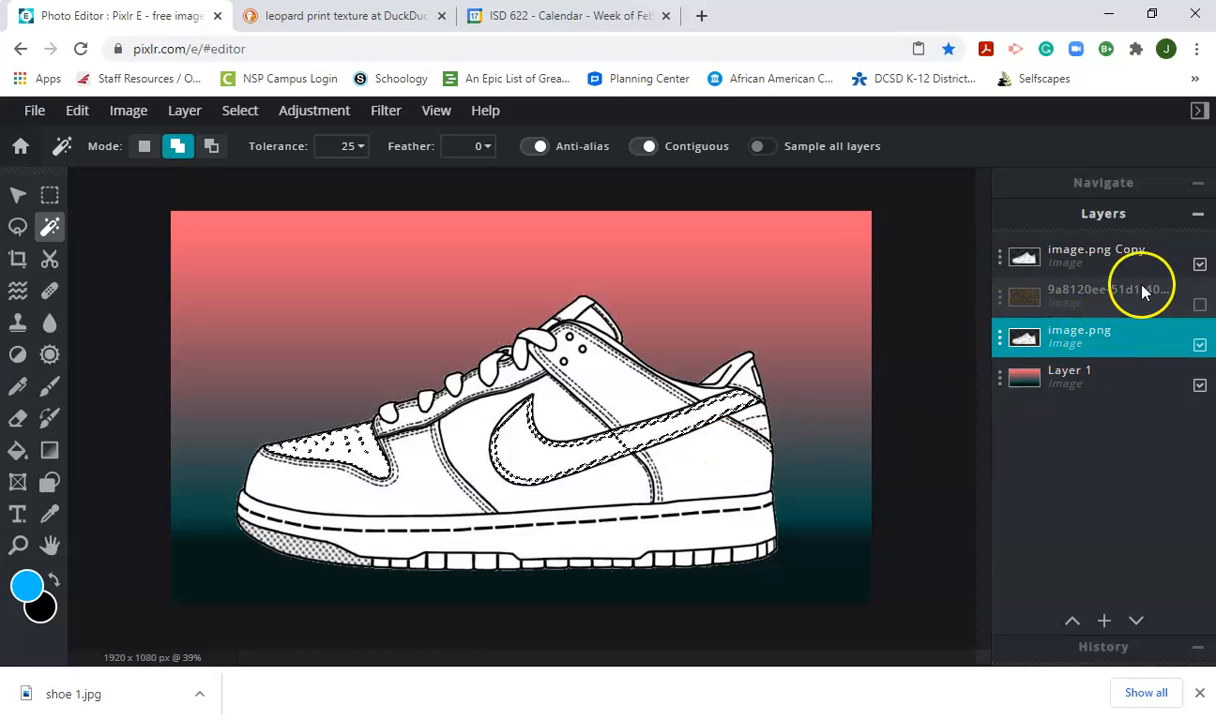
# Show the leopard layer, clear everything on it outside the swoosh and toe panel selection, and deselect
pyautogui.click(1092, 292)
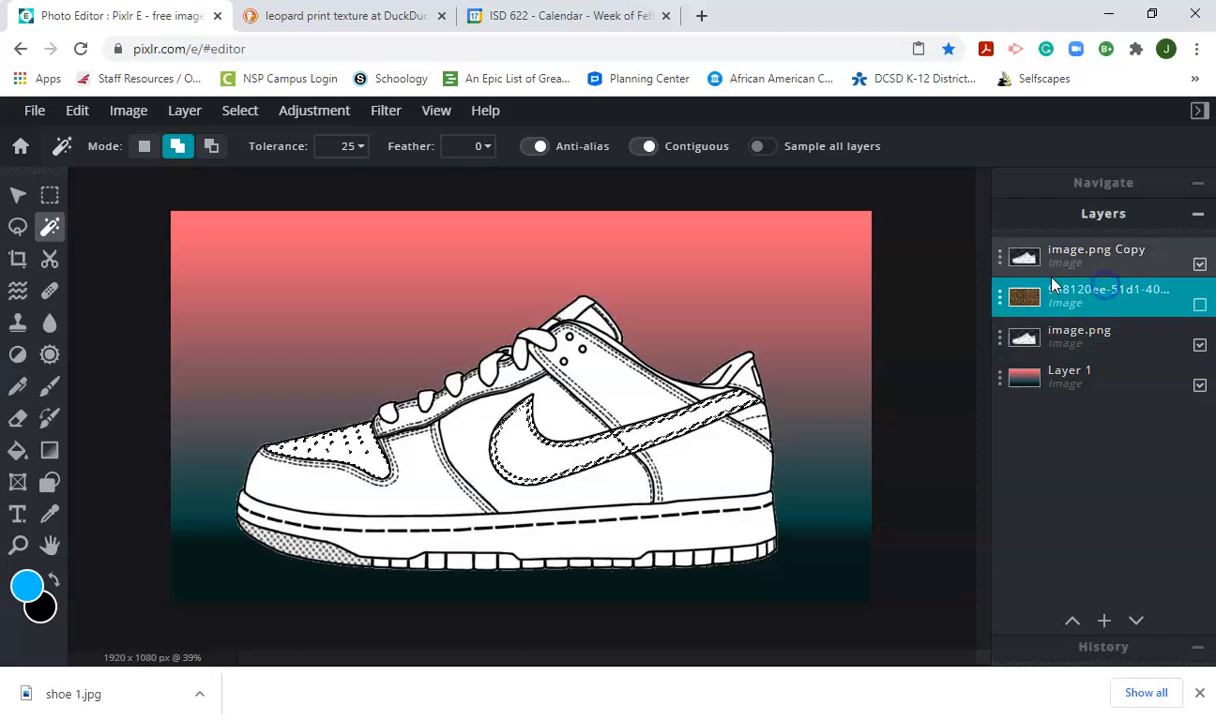
pyautogui.click(1200, 305)
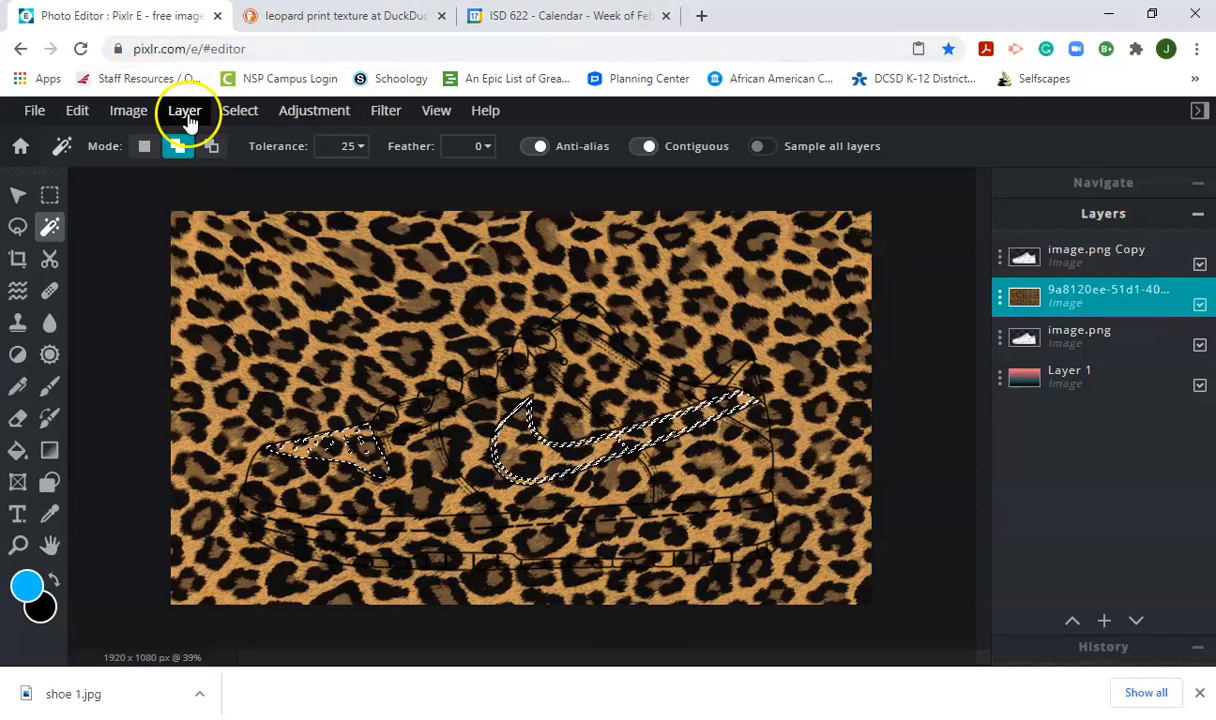
pyautogui.click(245, 114)
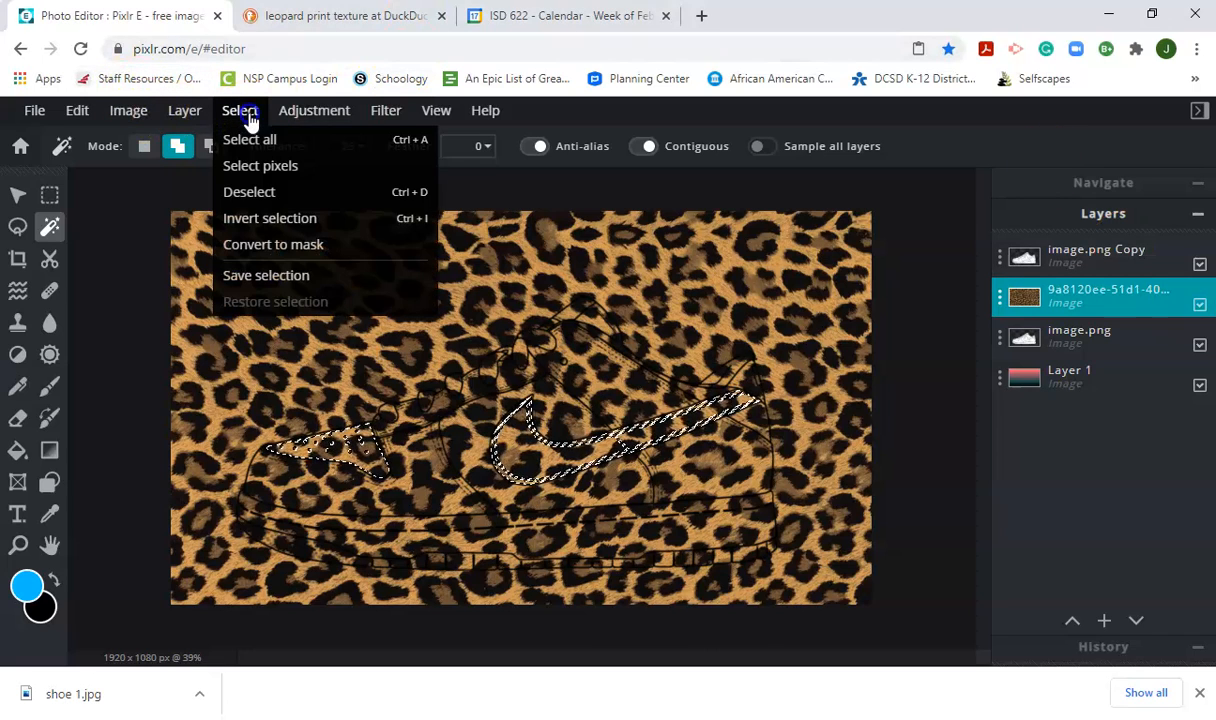
pyautogui.click(278, 220)
pyautogui.press('Delete')
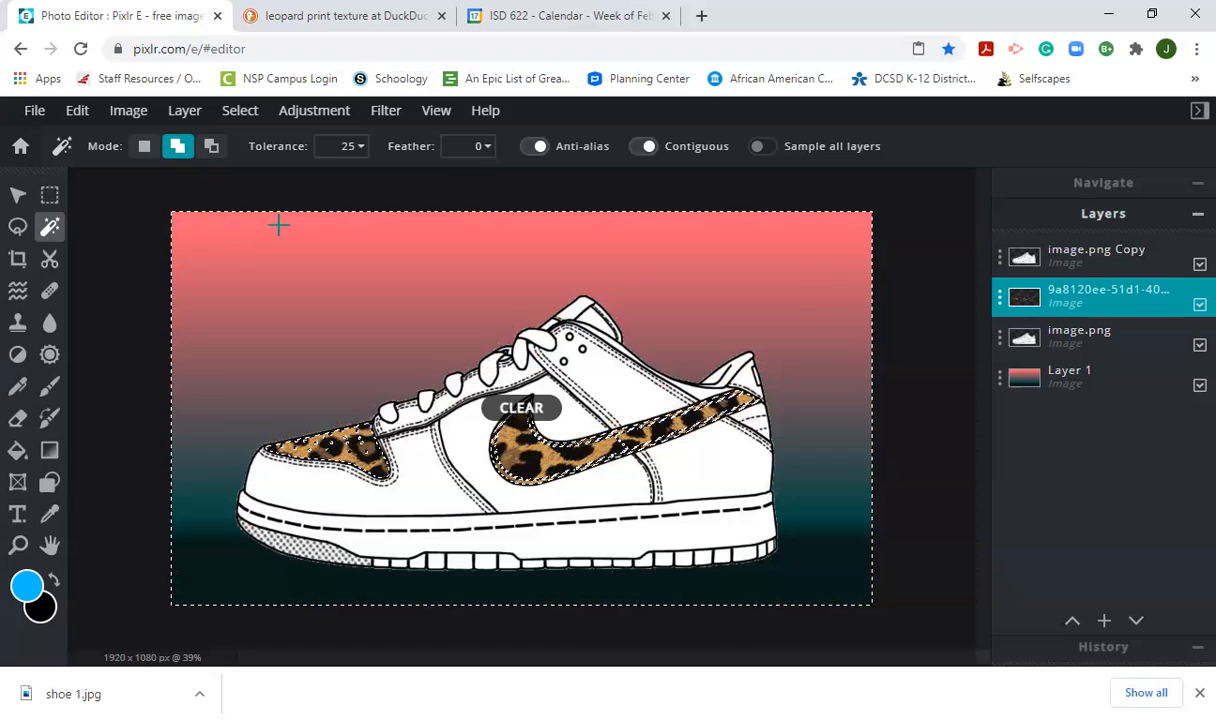
pyautogui.hotkey('ctrl', 'd')
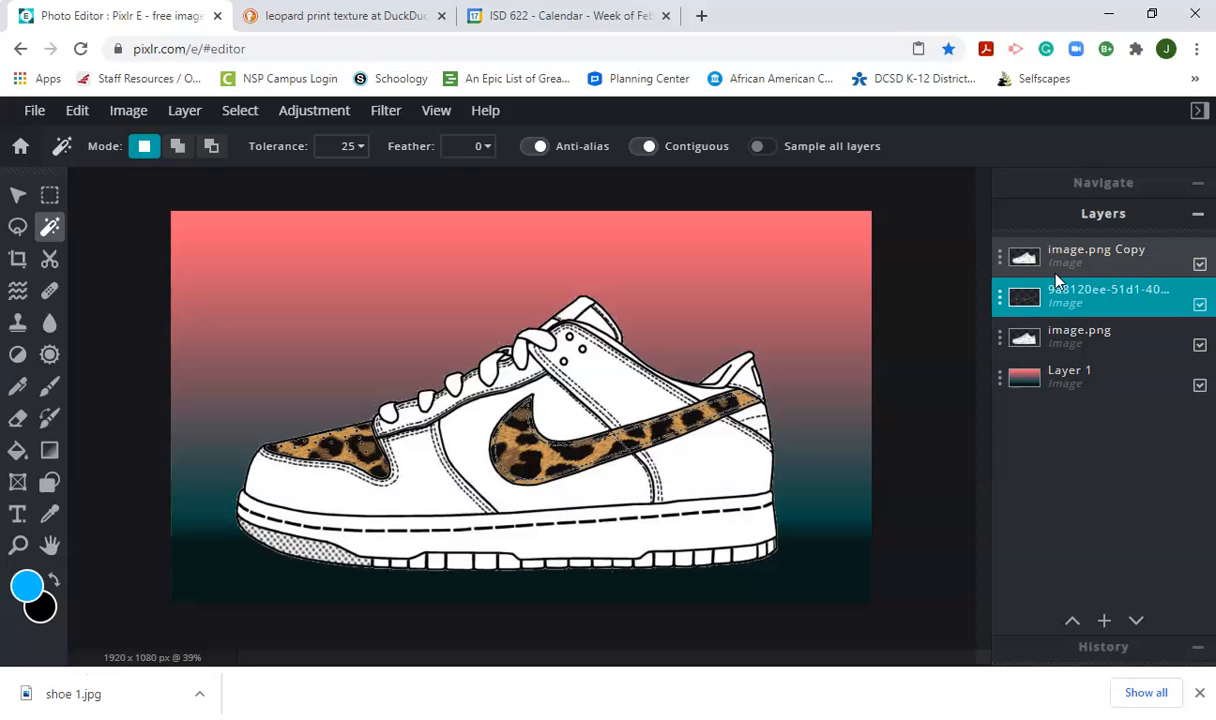
# Switch to DuckDuckGo and search its images for "Red leather texture"
pyautogui.click(345, 16)
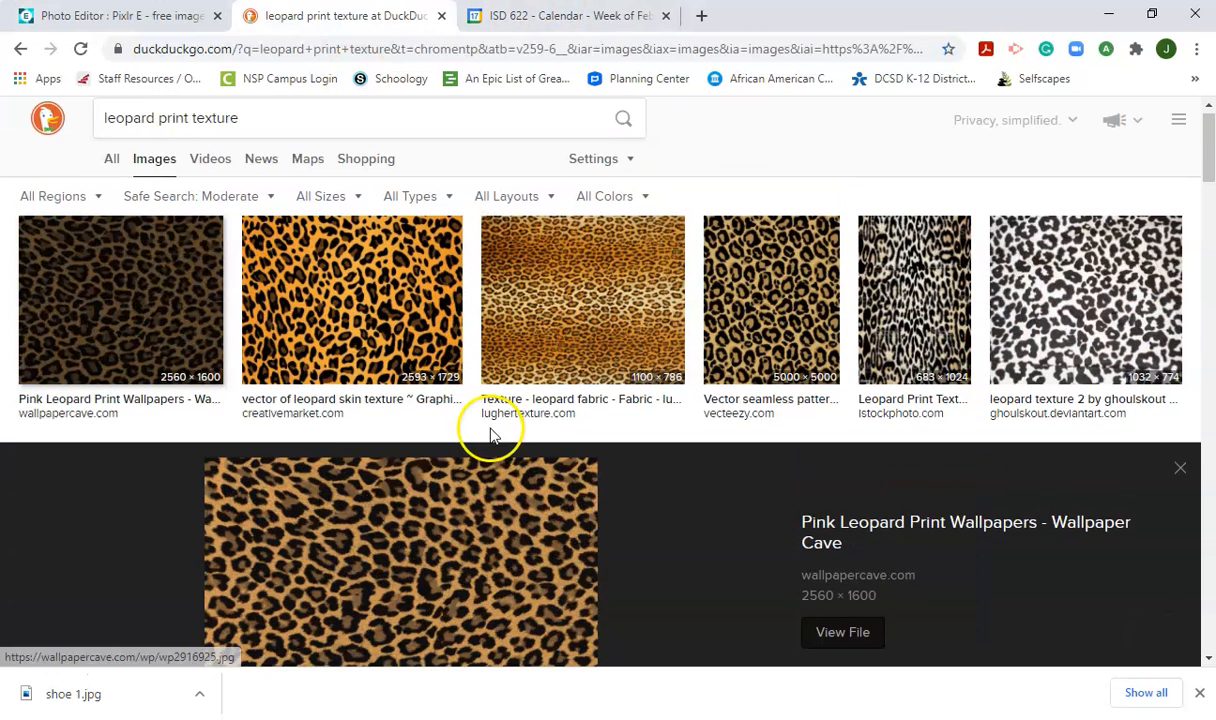
pyautogui.scroll(1, 491, 429)
pyautogui.moveTo(250, 135); pyautogui.dragTo(75, 138)
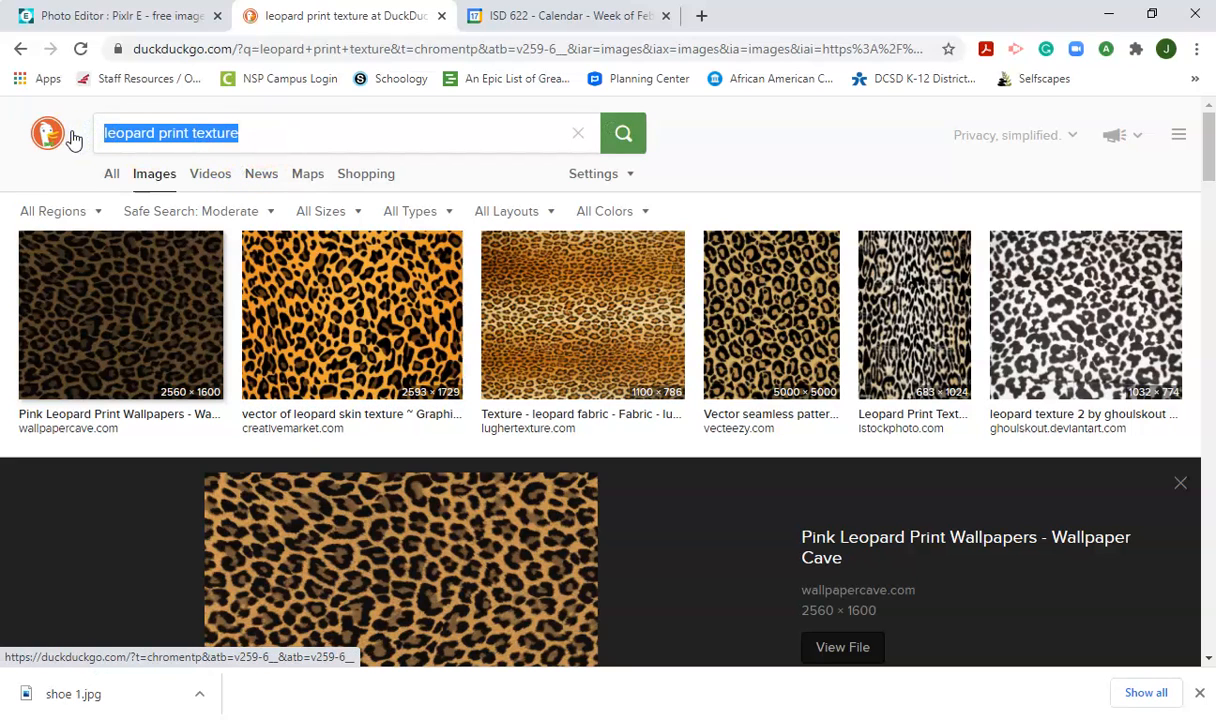
pyautogui.write('leade')
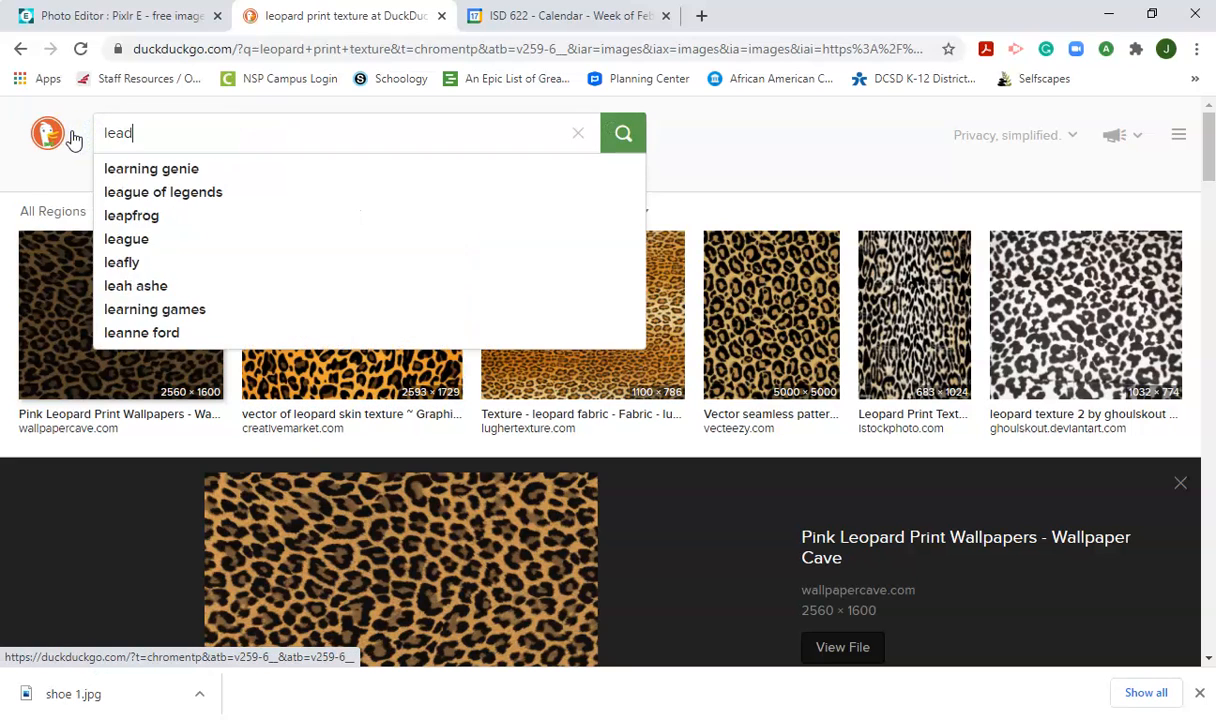
pyautogui.press('BackSpace')
pyautogui.press('BackSpace')
pyautogui.write('ther texture')
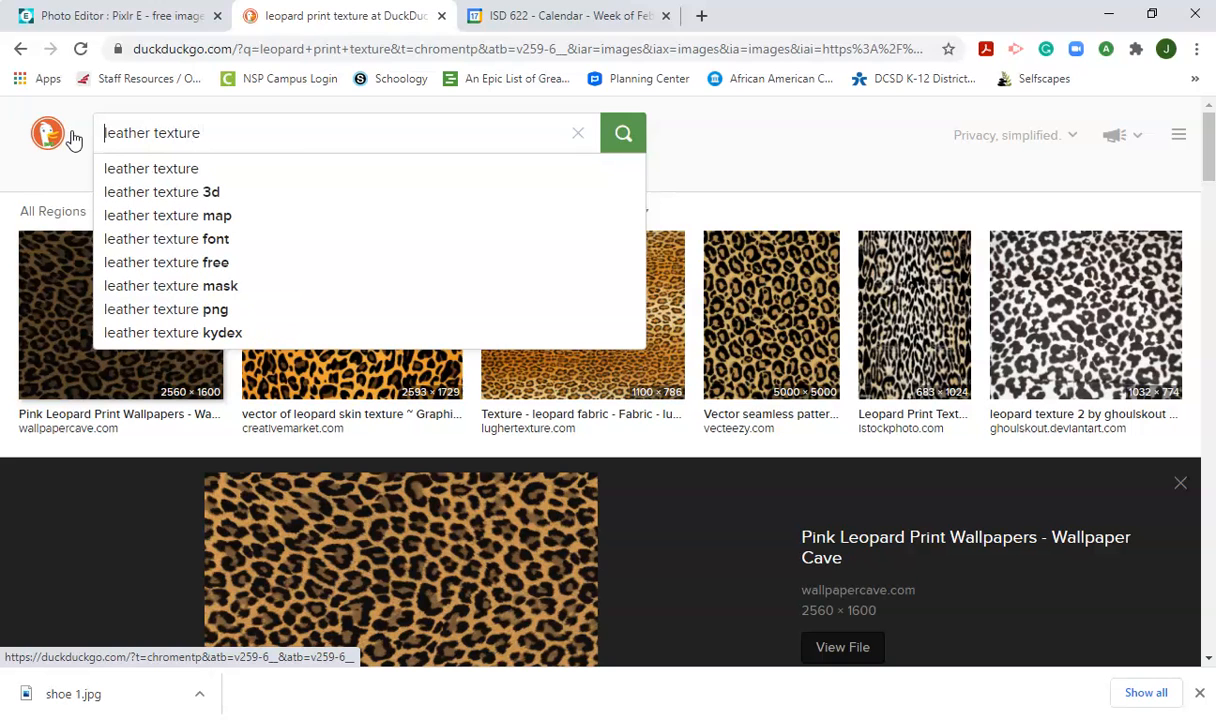
pyautogui.write('Red')
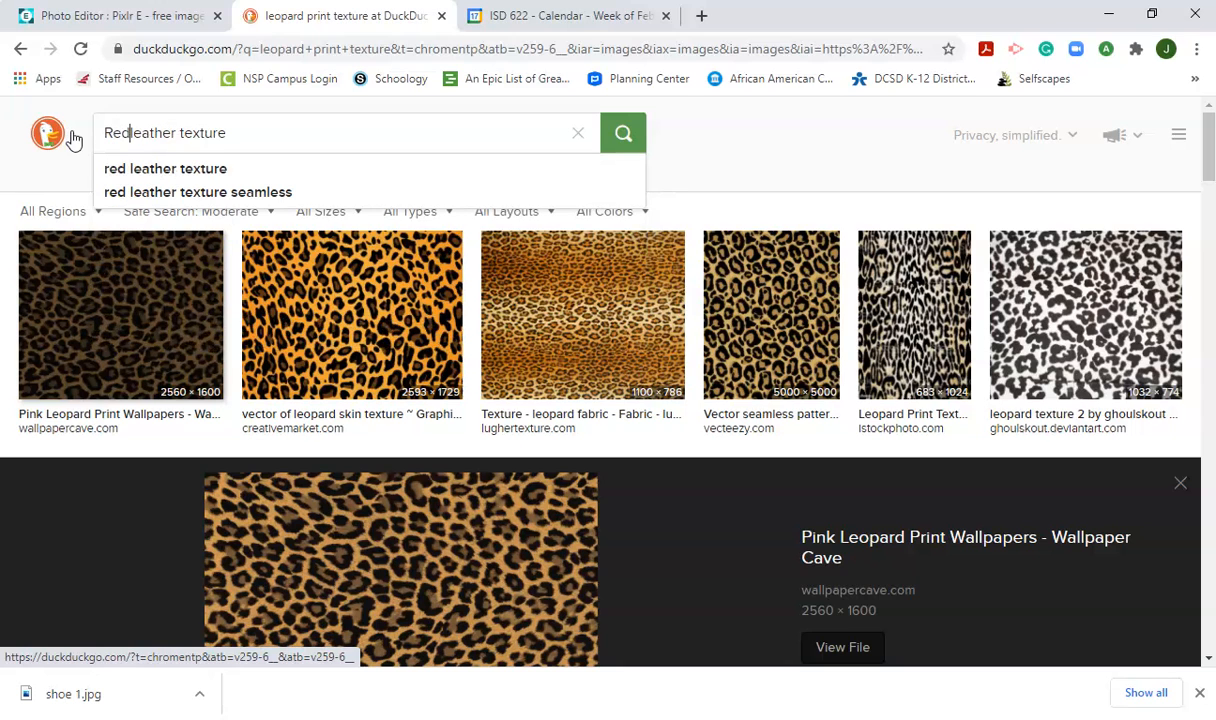
pyautogui.press('Return')
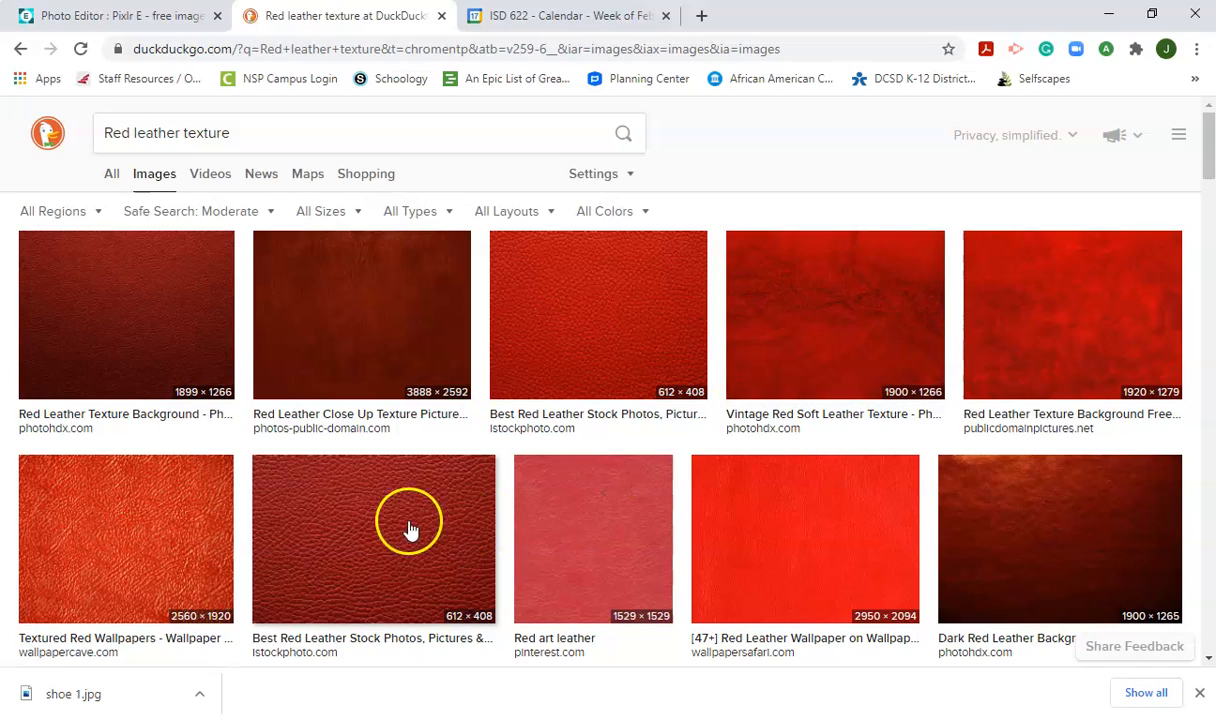
# Open the 710 × 444 red leather background from besthqwallpapers.com in the results and copy its preview image
pyautogui.scroll(-3, 345, 347)
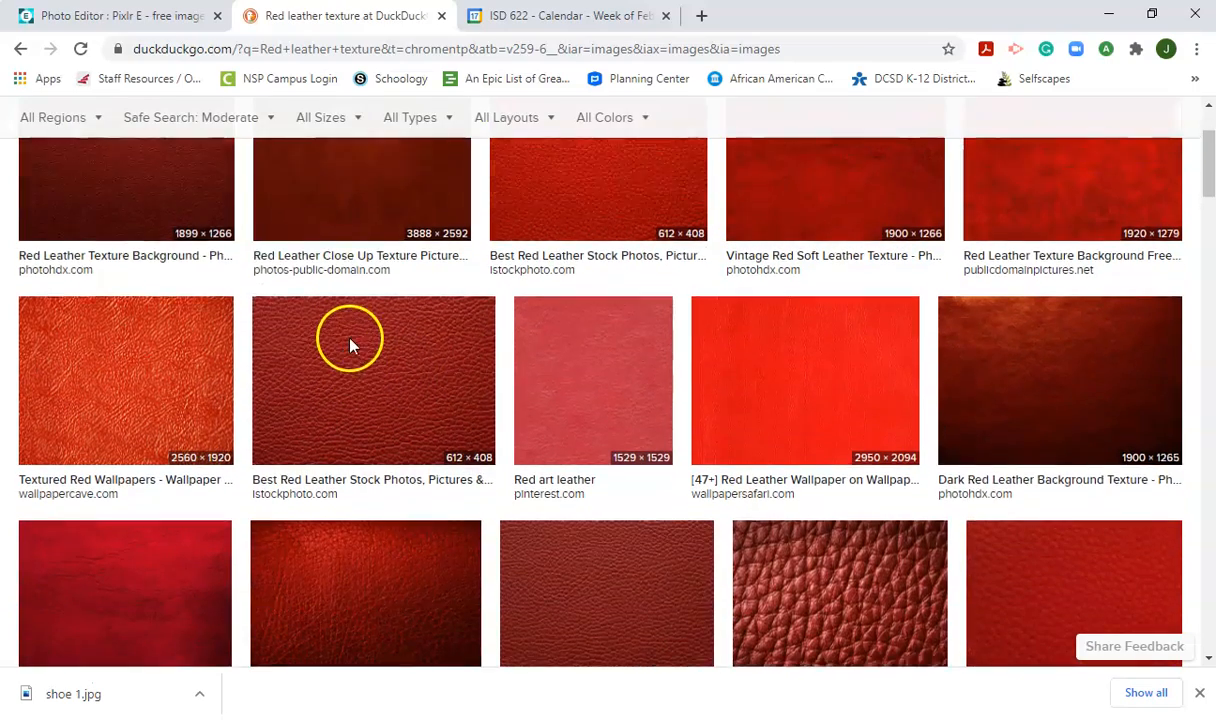
pyautogui.scroll(-3, 350, 345)
pyautogui.click(334, 434)
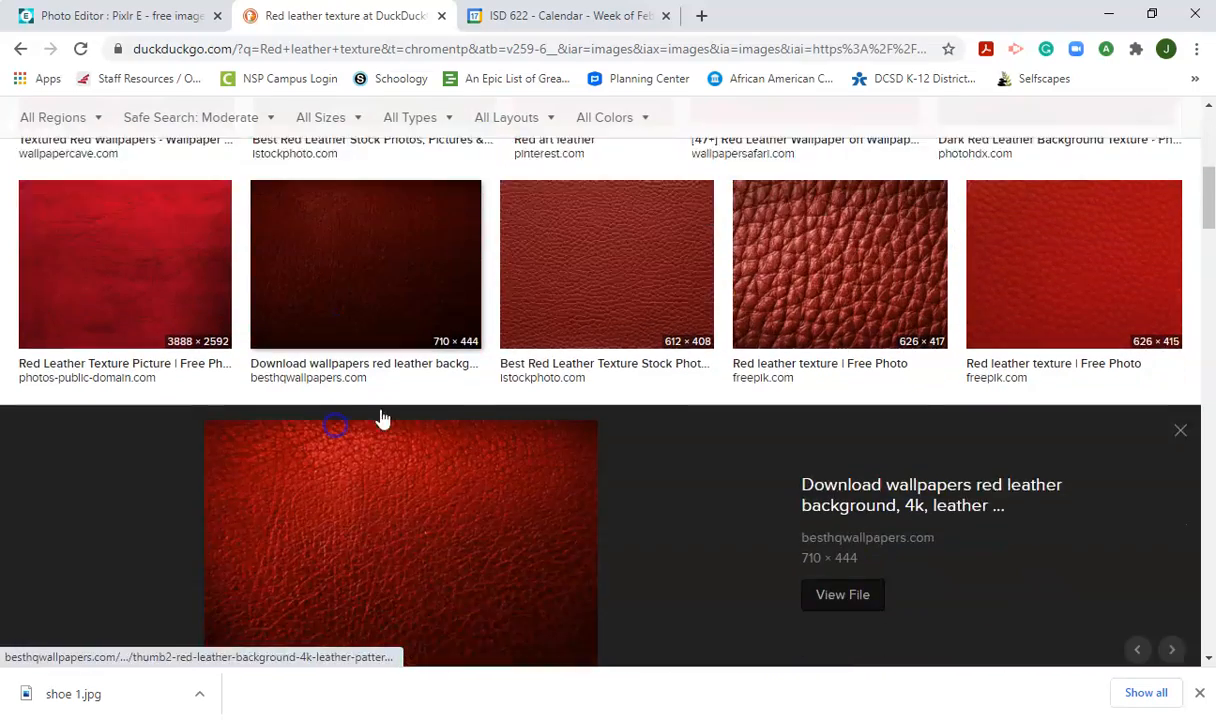
pyautogui.rightClick(390, 516)
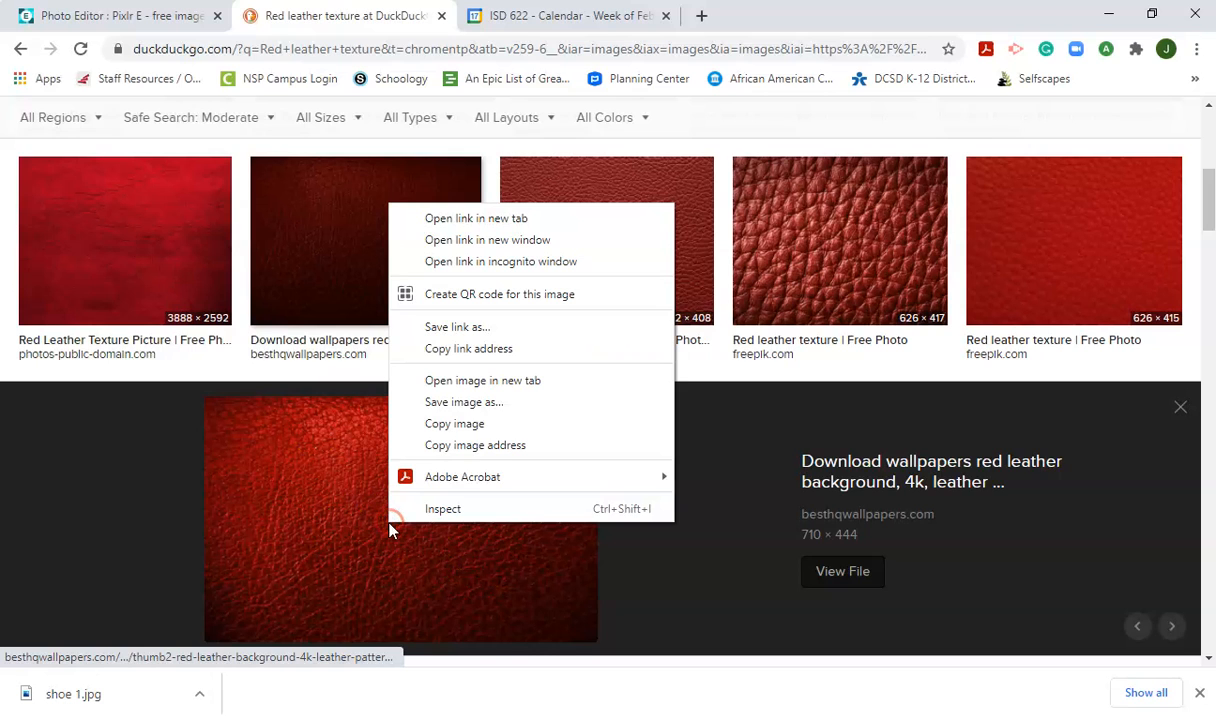
pyautogui.click(466, 427)
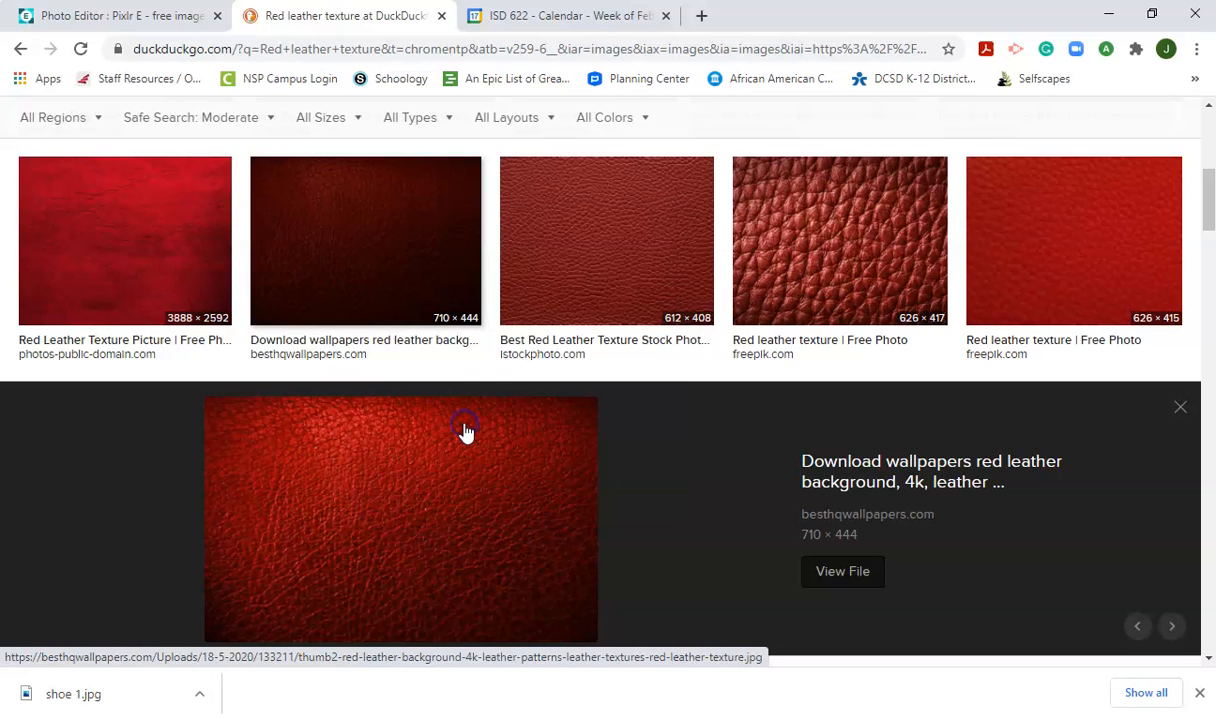
# Switch to Pixlr E and paste the red leather image as a layer above the leopard layer, ready for arranging
pyautogui.click(140, 18)
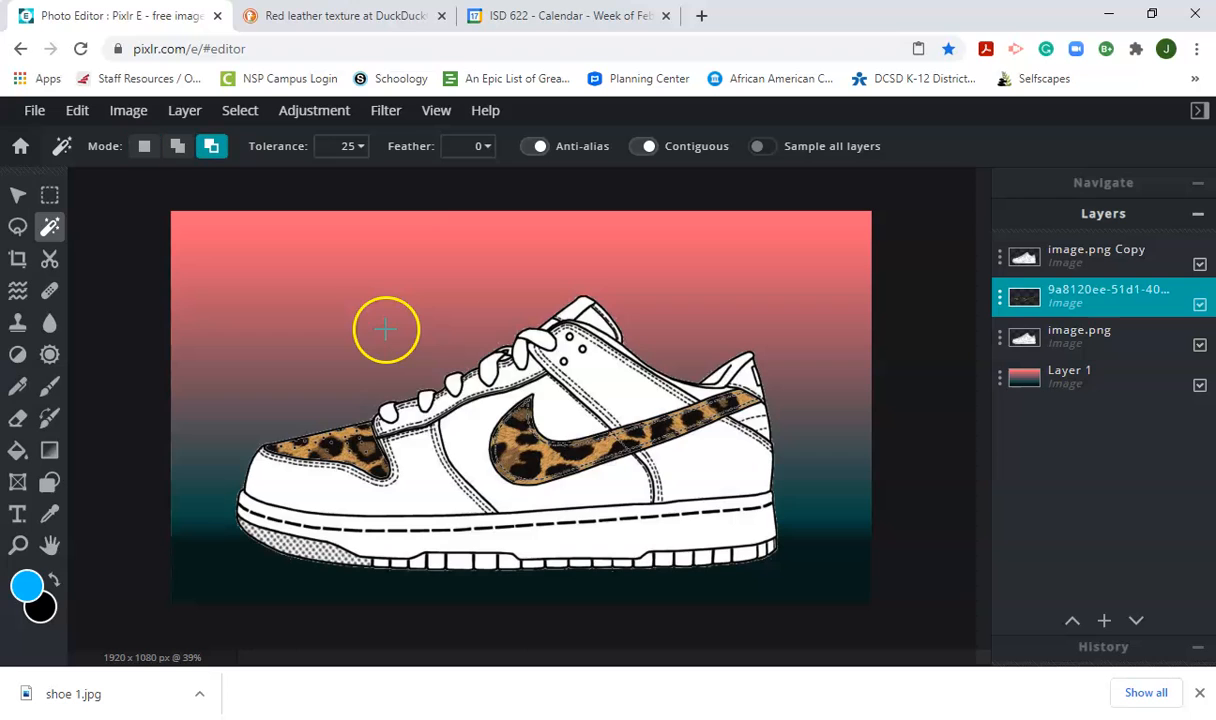
pyautogui.hotkey('ctrl', 'v')
pyautogui.click(18, 193)
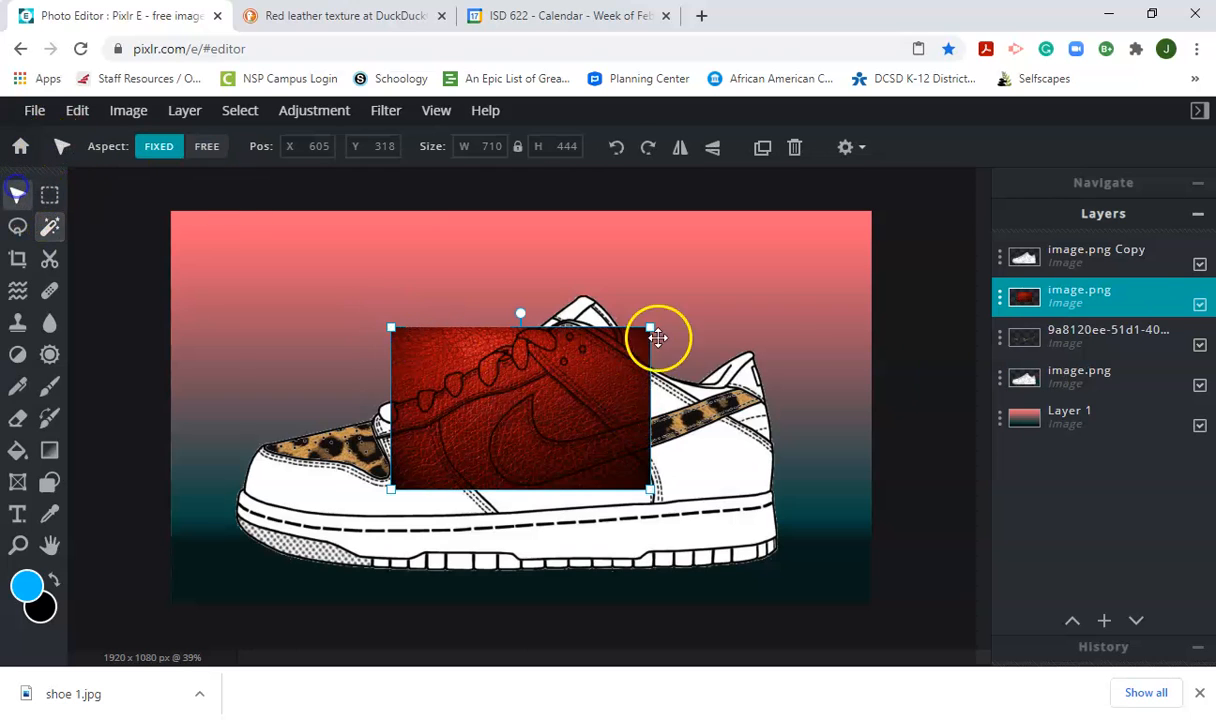
pyautogui.click(1060, 330)
pyautogui.click(1060, 330)
pyautogui.click(614, 345)
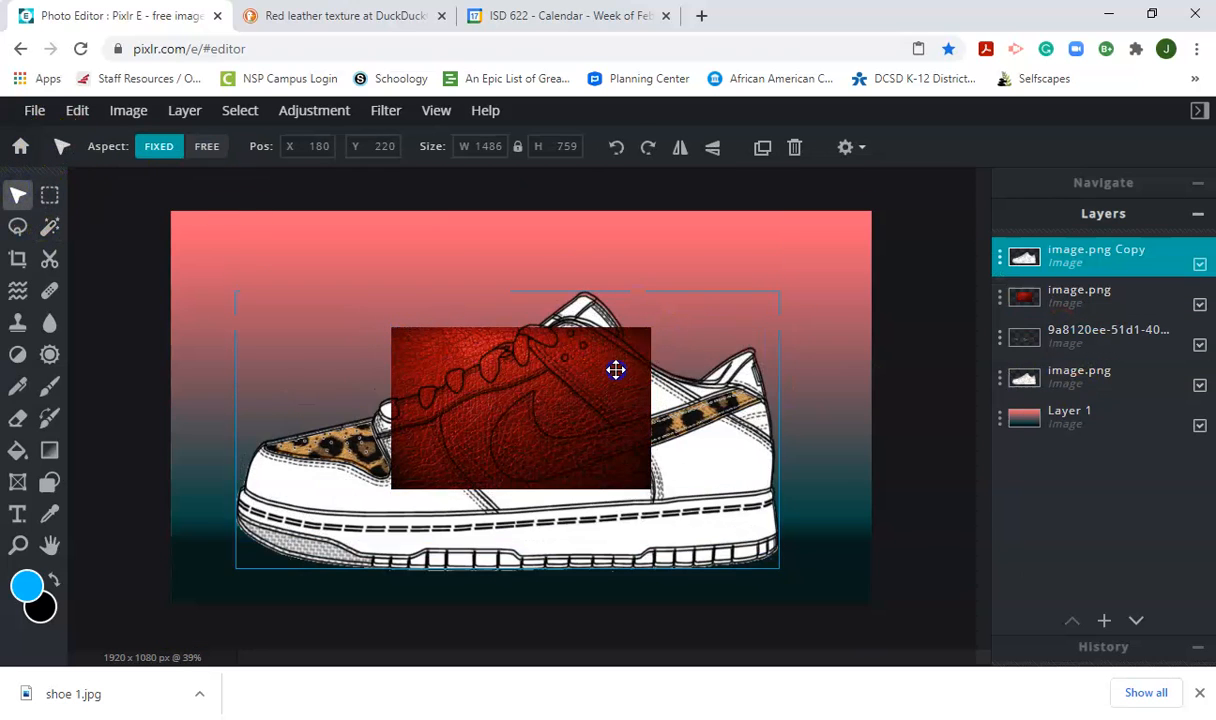
pyautogui.hotkey('ctrl', 'z')
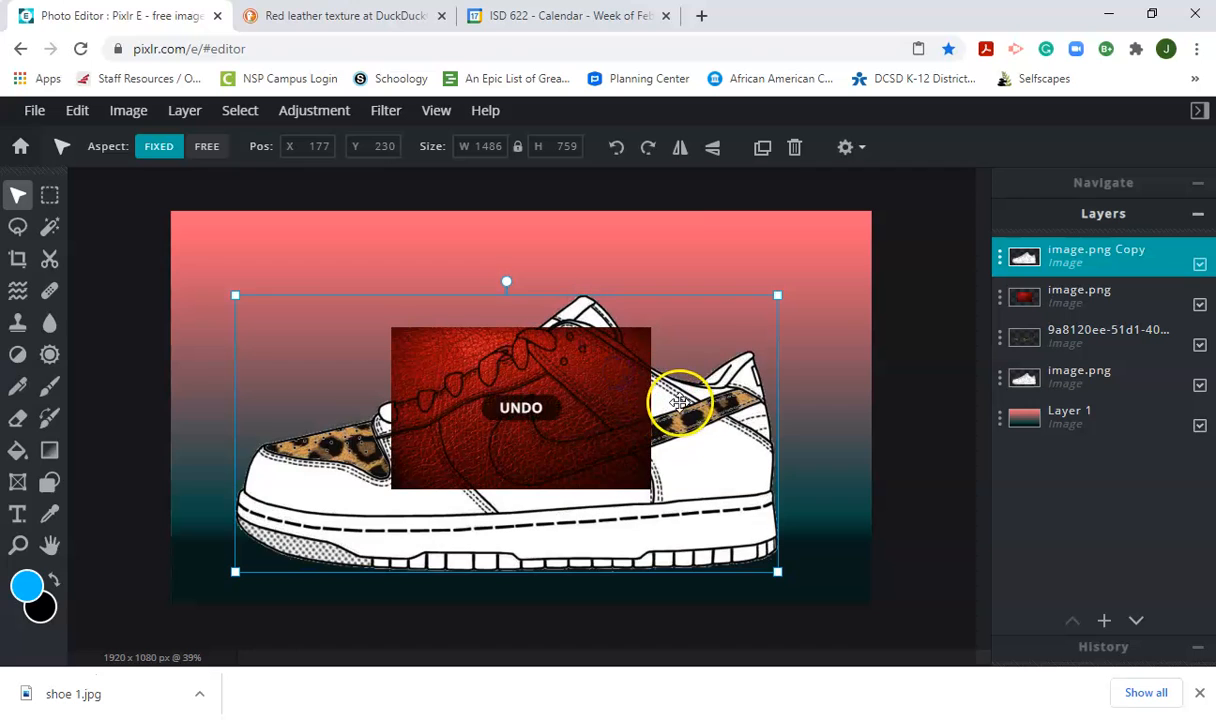
pyautogui.click(908, 369)
# Try the red leather layer above image.png Copy, and return it beneath that layer
pyautogui.moveTo(1070, 292); pyautogui.dragTo(1117, 255)
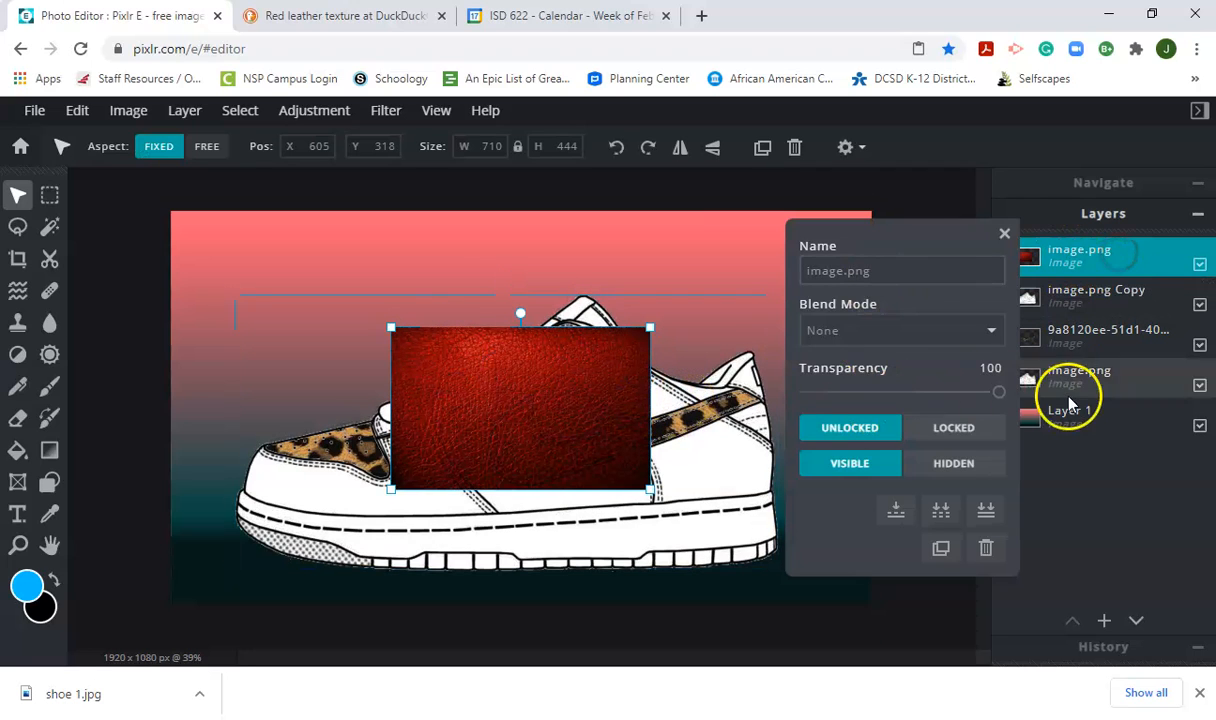
pyautogui.click(1004, 233)
pyautogui.moveTo(1045, 240); pyautogui.dragTo(1049, 285)
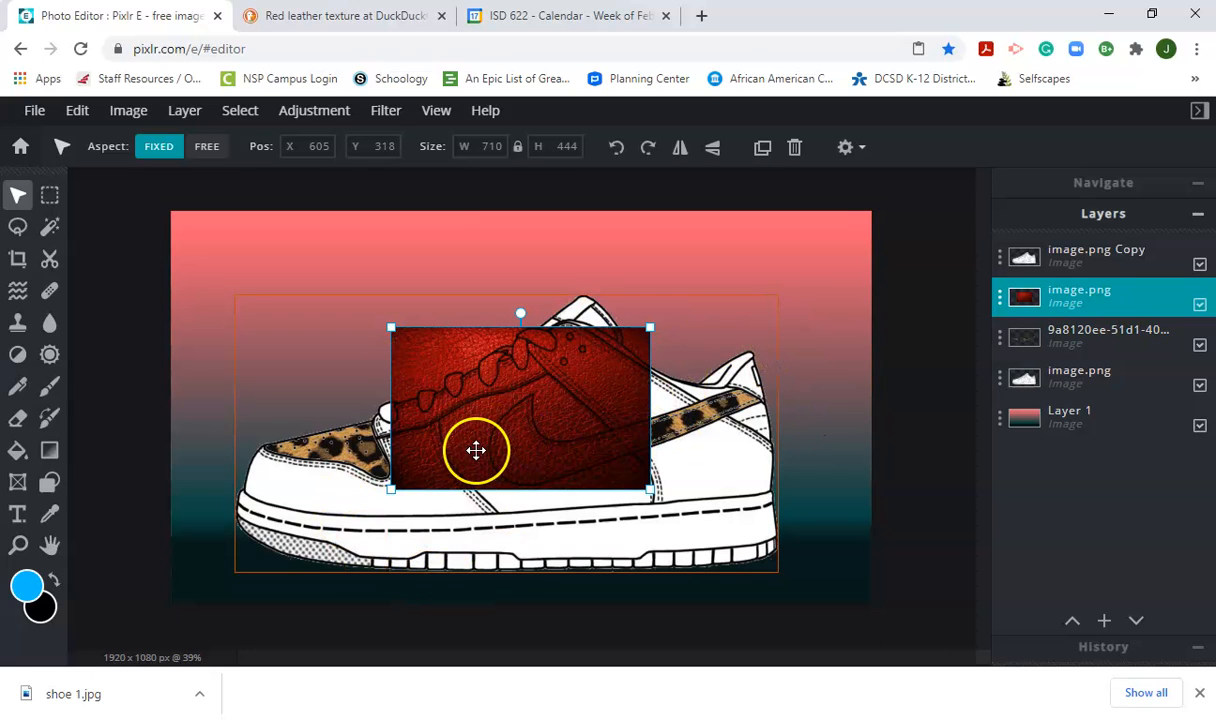
# Hide the red leather layer and outline a T about 332 by 286 px over the swoosh with the polygon lasso
pyautogui.click(1200, 307)
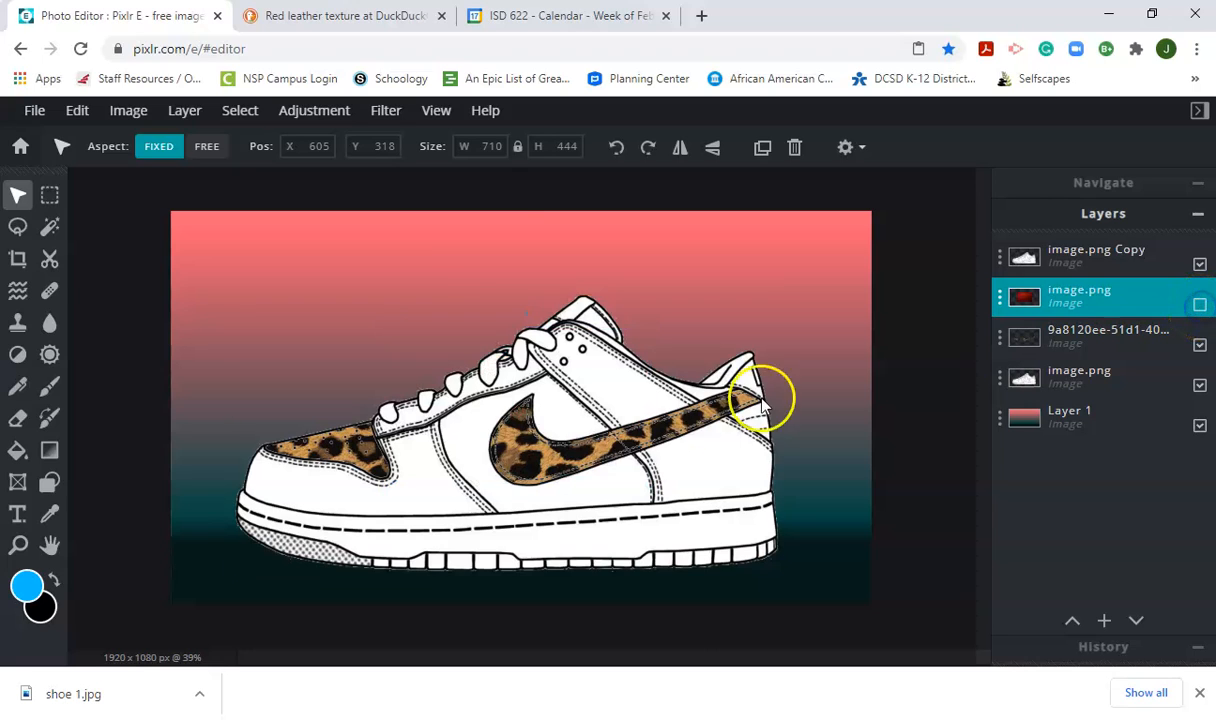
pyautogui.click(50, 230)
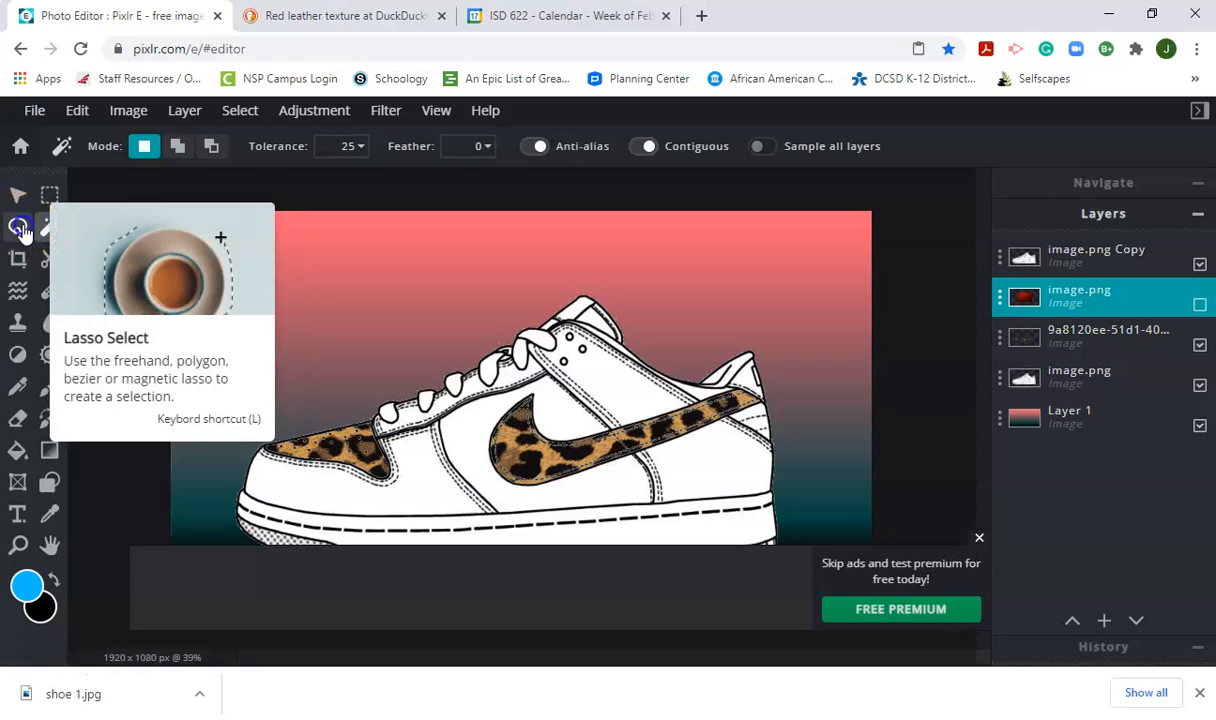
pyautogui.click(20, 229)
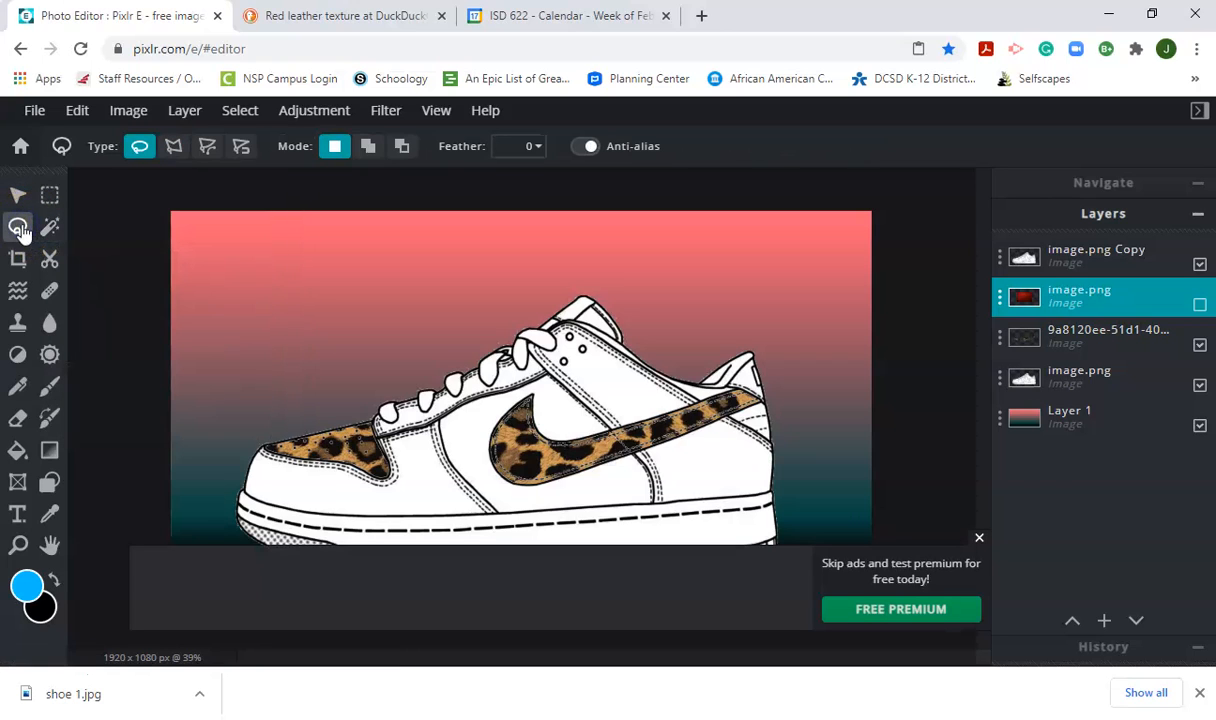
pyautogui.click(173, 148)
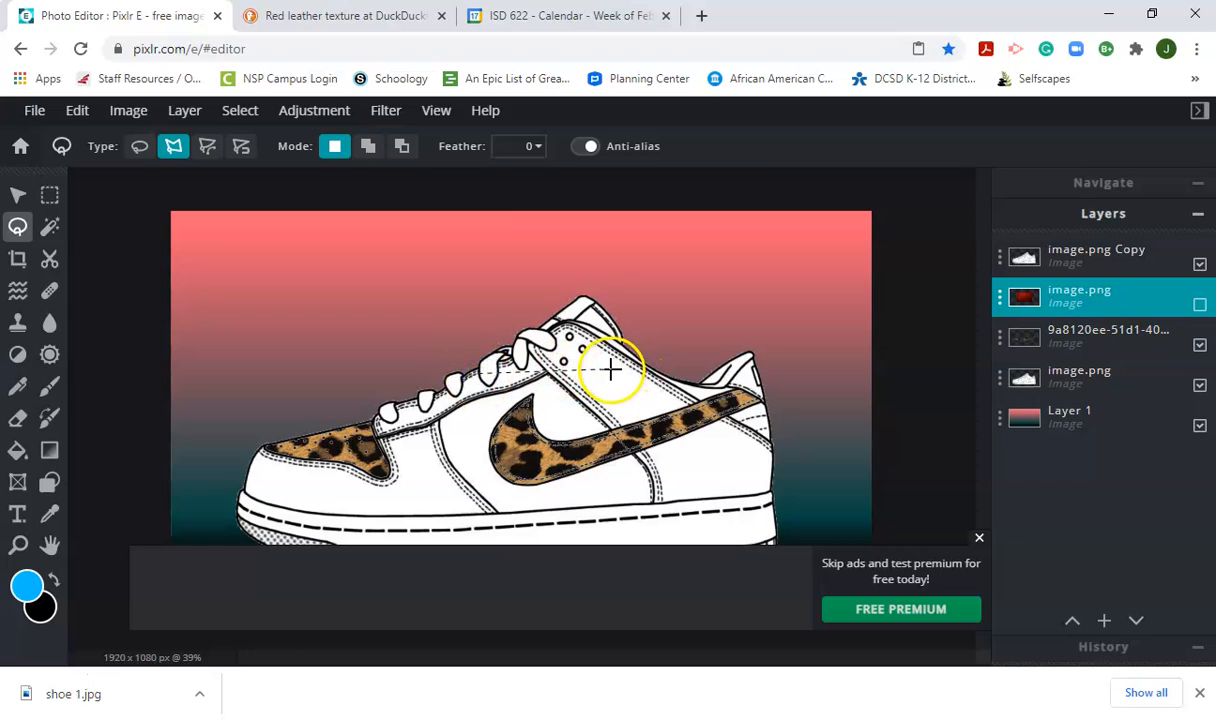
pyautogui.click(555, 380)
pyautogui.click(557, 462)
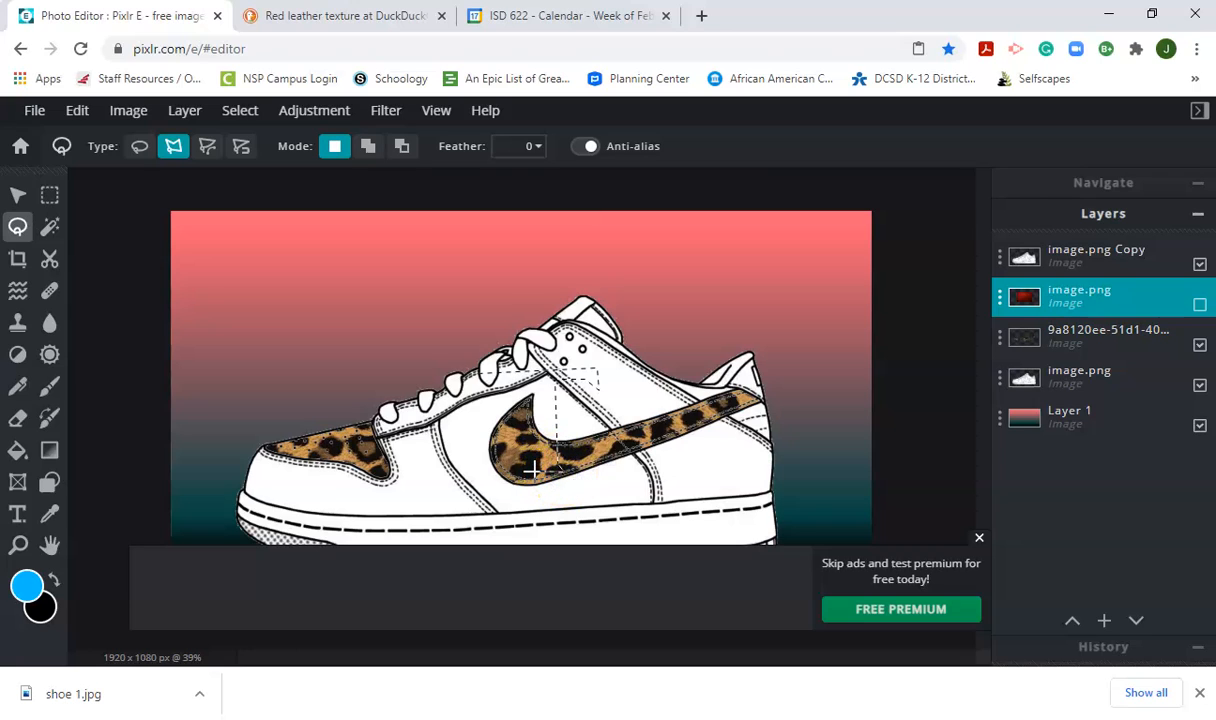
pyautogui.click(539, 382)
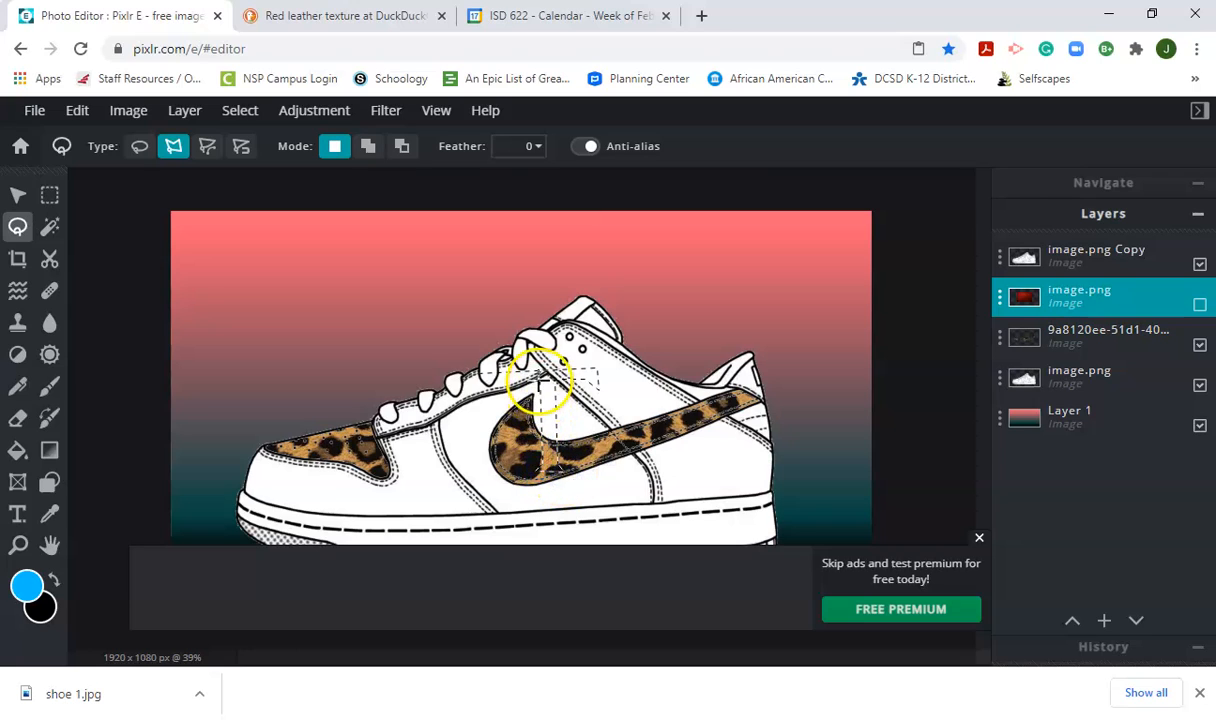
pyautogui.click(482, 393)
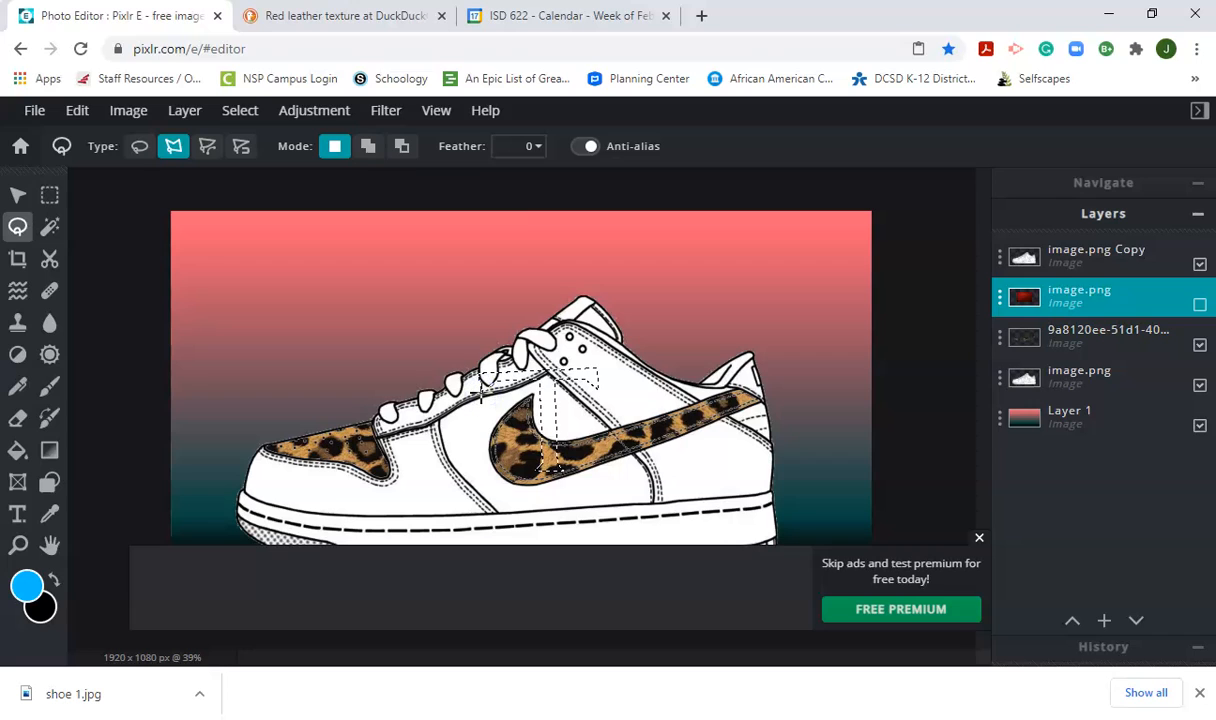
# Show the red leather layer, delete everything on it outside the T-shaped selection, and deselect
pyautogui.click(1193, 306)
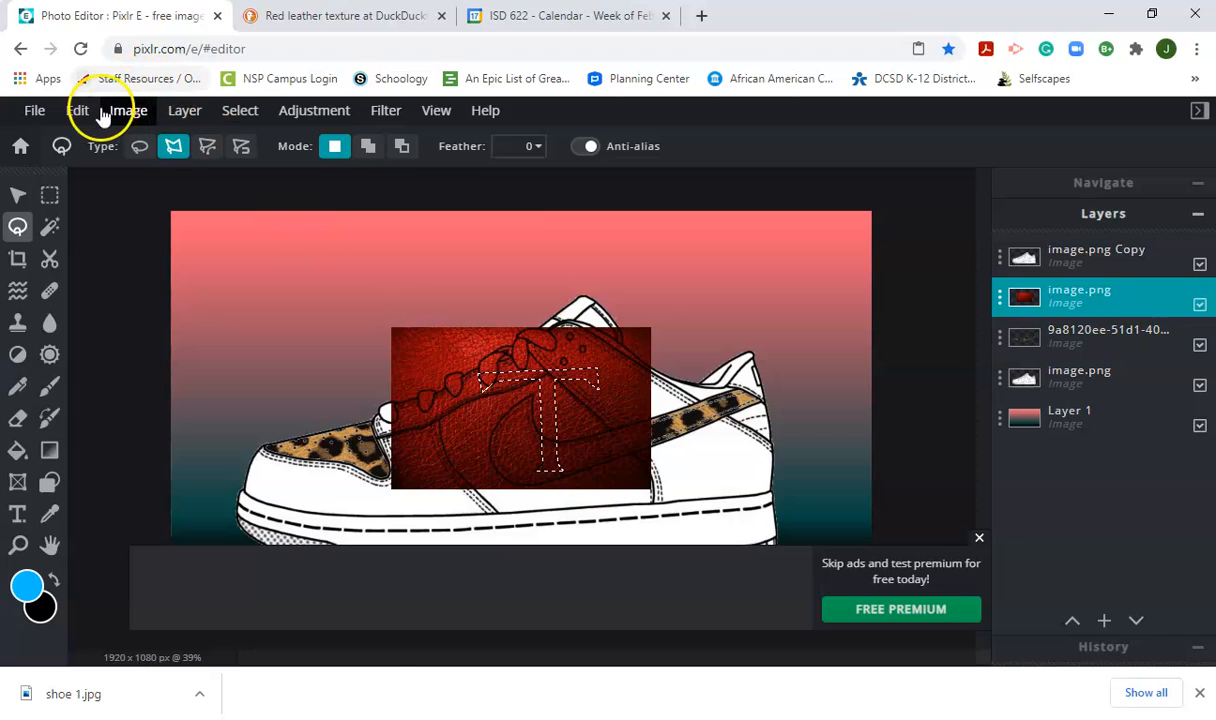
pyautogui.click(240, 114)
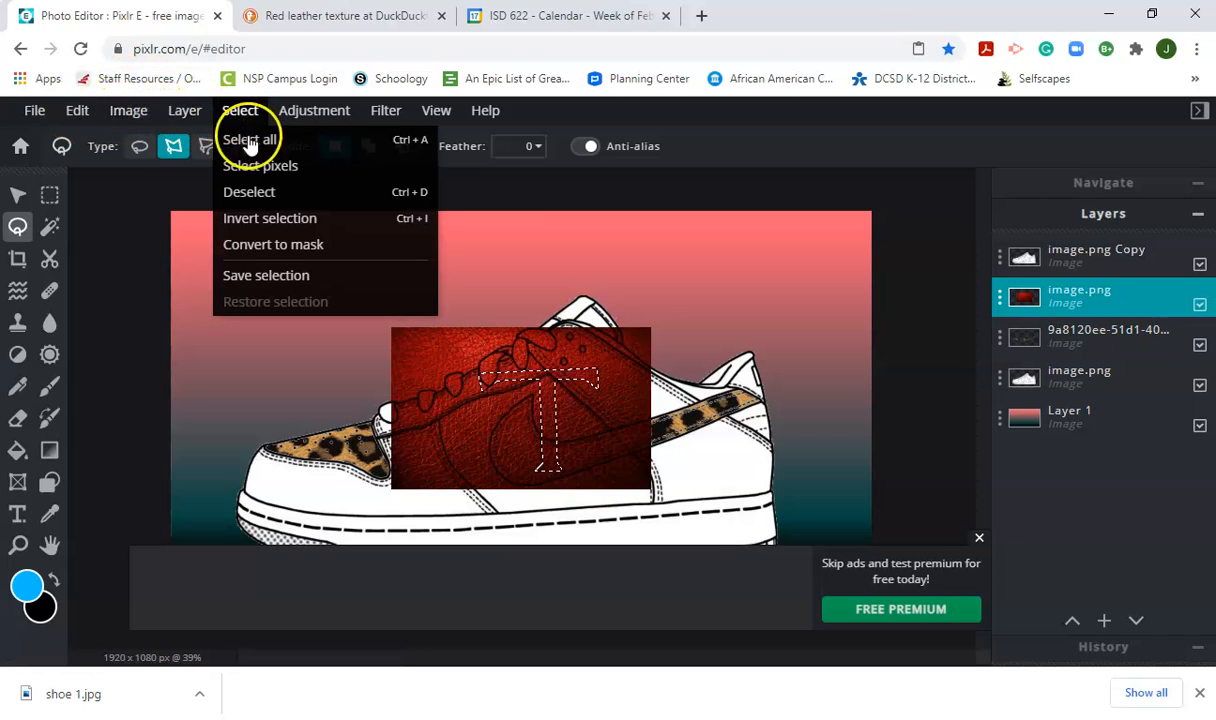
pyautogui.click(287, 228)
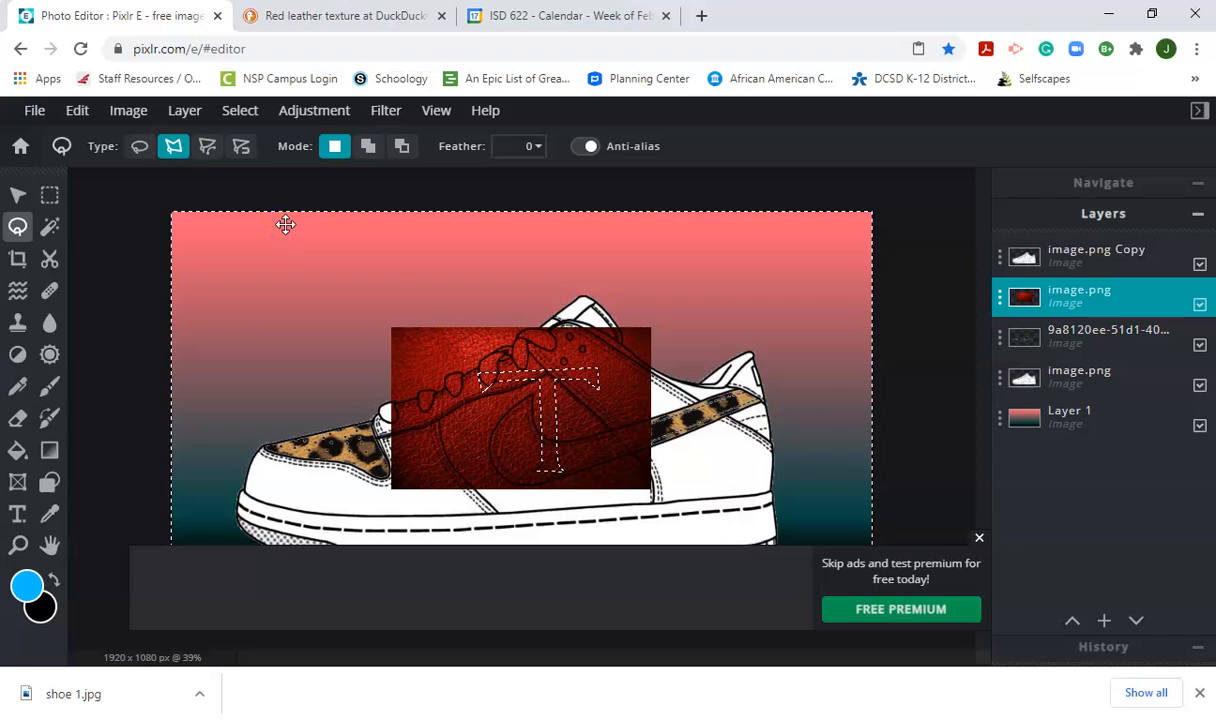
pyautogui.press('Delete')
pyautogui.hotkey('ctrl', 'd')
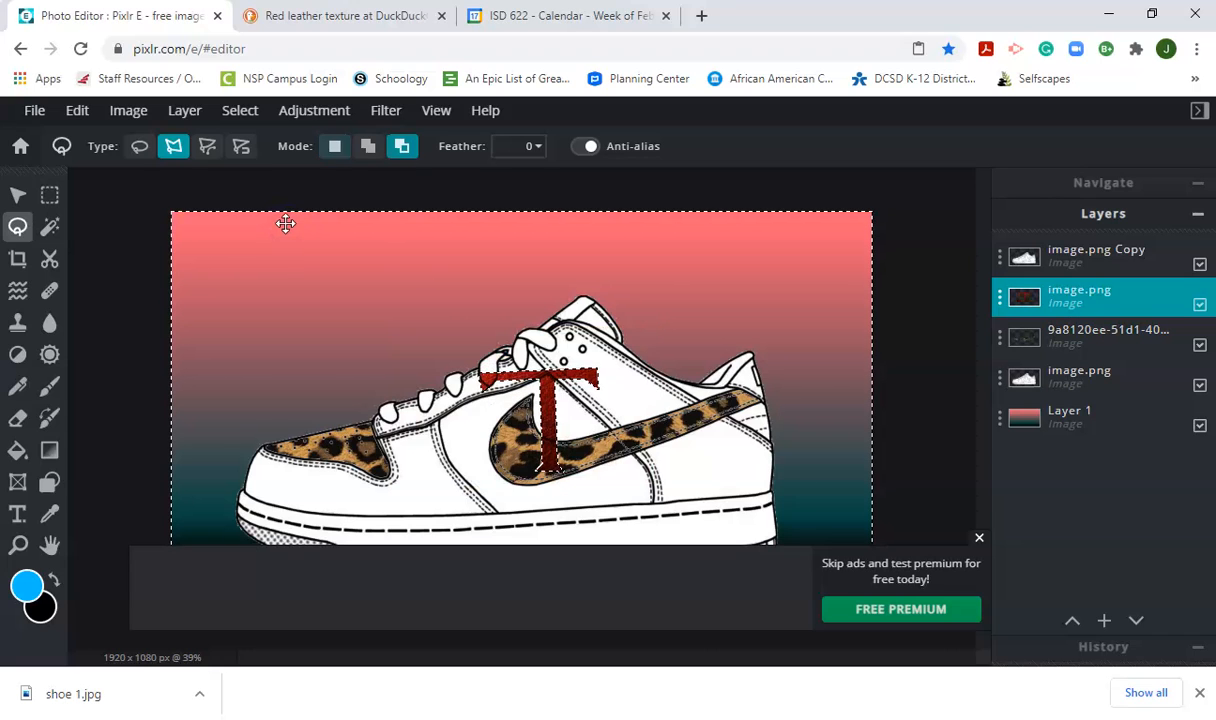
# Move the red leather T between the toe panel and swoosh, and realign the image.png Copy layer at X 174, Y 230
pyautogui.click(18, 195)
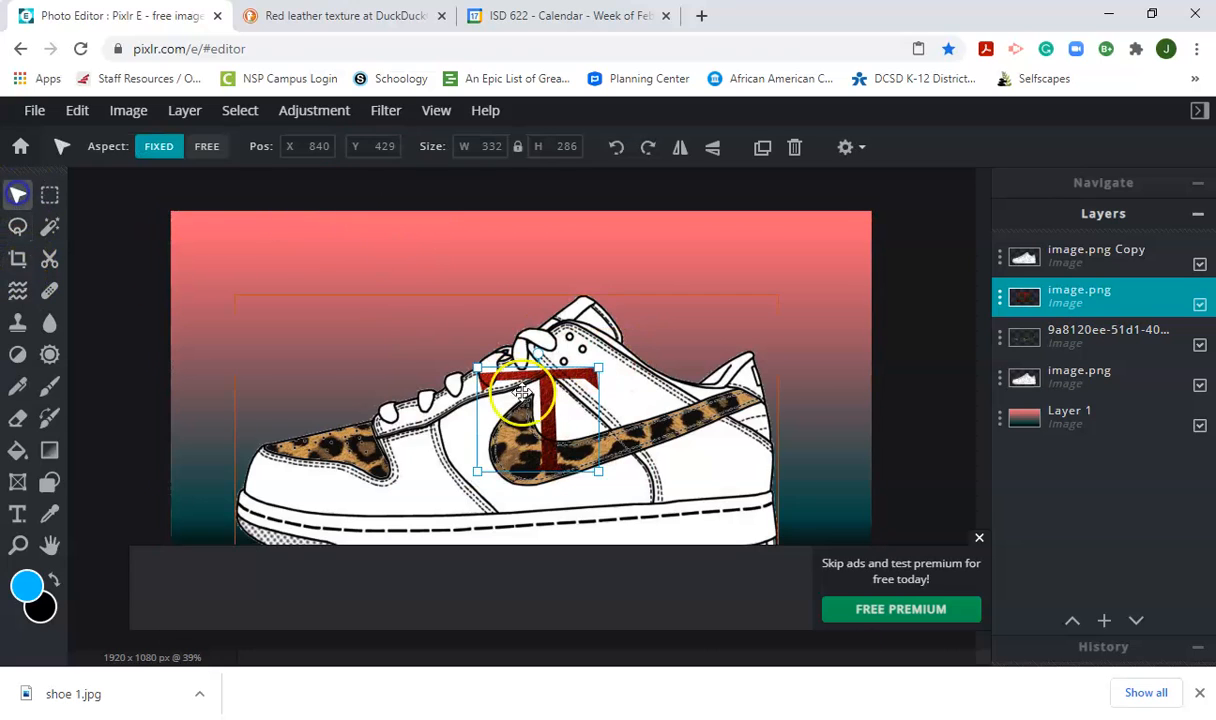
pyautogui.moveTo(547, 405); pyautogui.dragTo(725, 506)
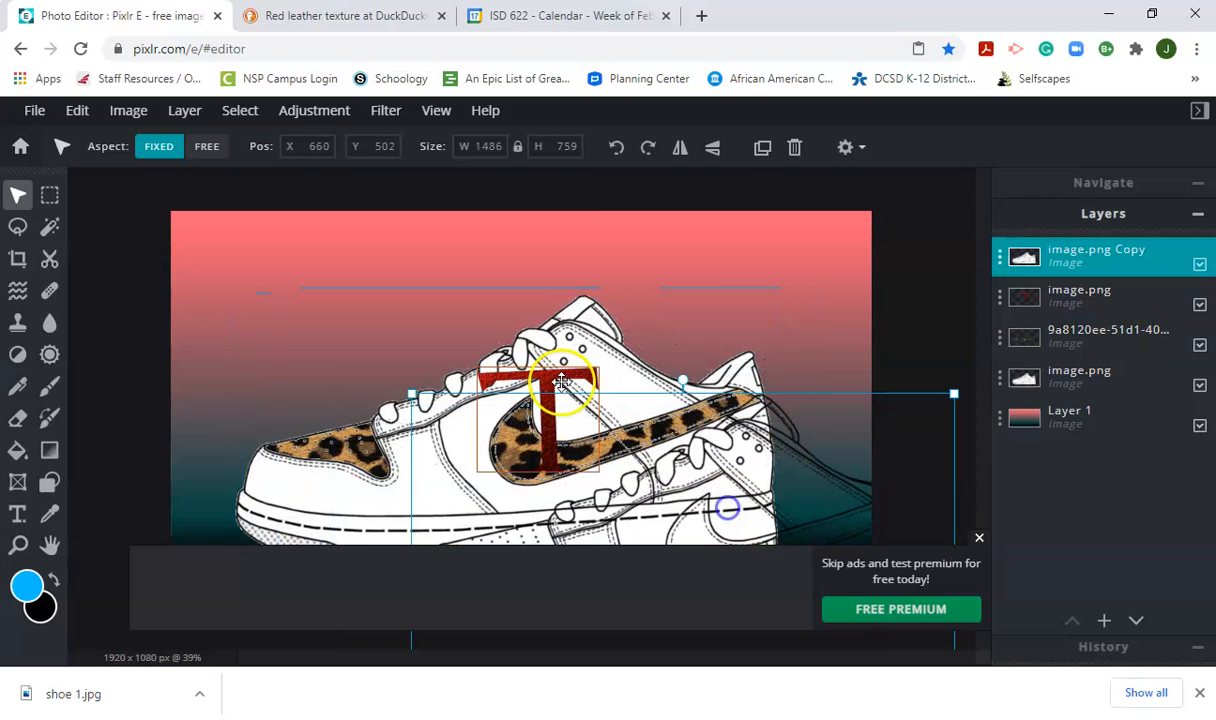
pyautogui.click(557, 383)
pyautogui.moveTo(557, 383); pyautogui.dragTo(457, 424)
pyautogui.moveTo(773, 497); pyautogui.dragTo(612, 408)
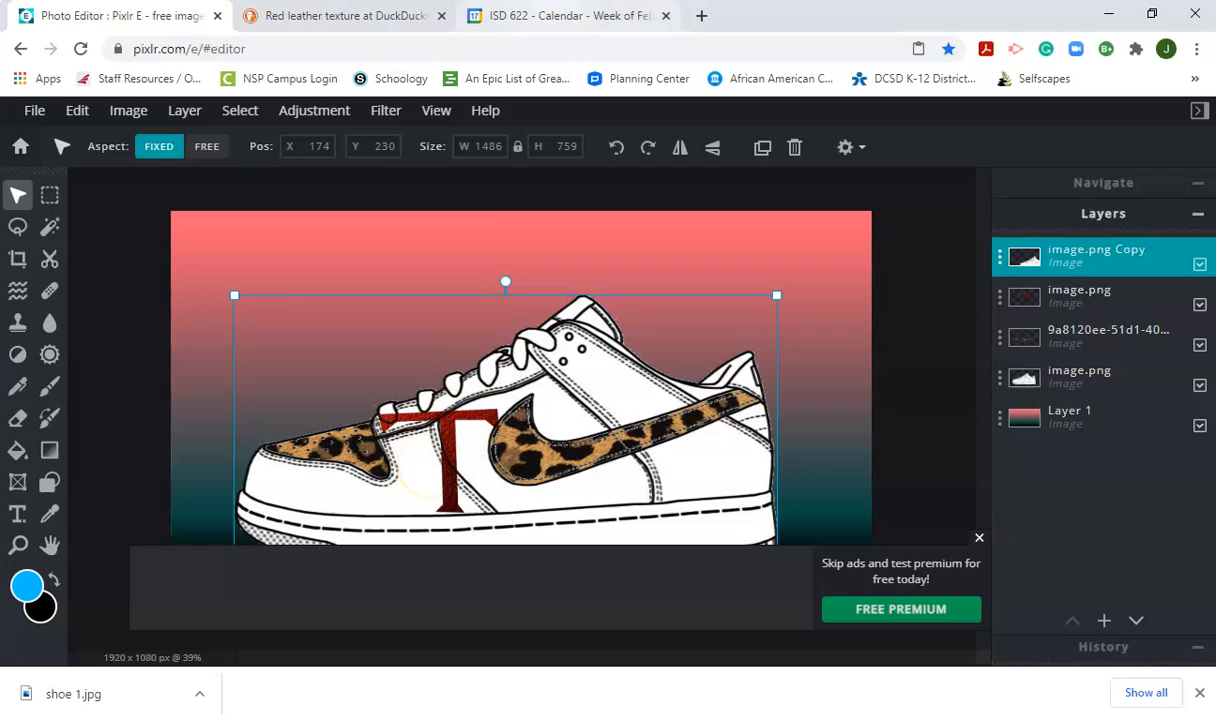
# Switch to DuckDuckGo and search its images for "white leather texture"
pyautogui.click(330, 15)
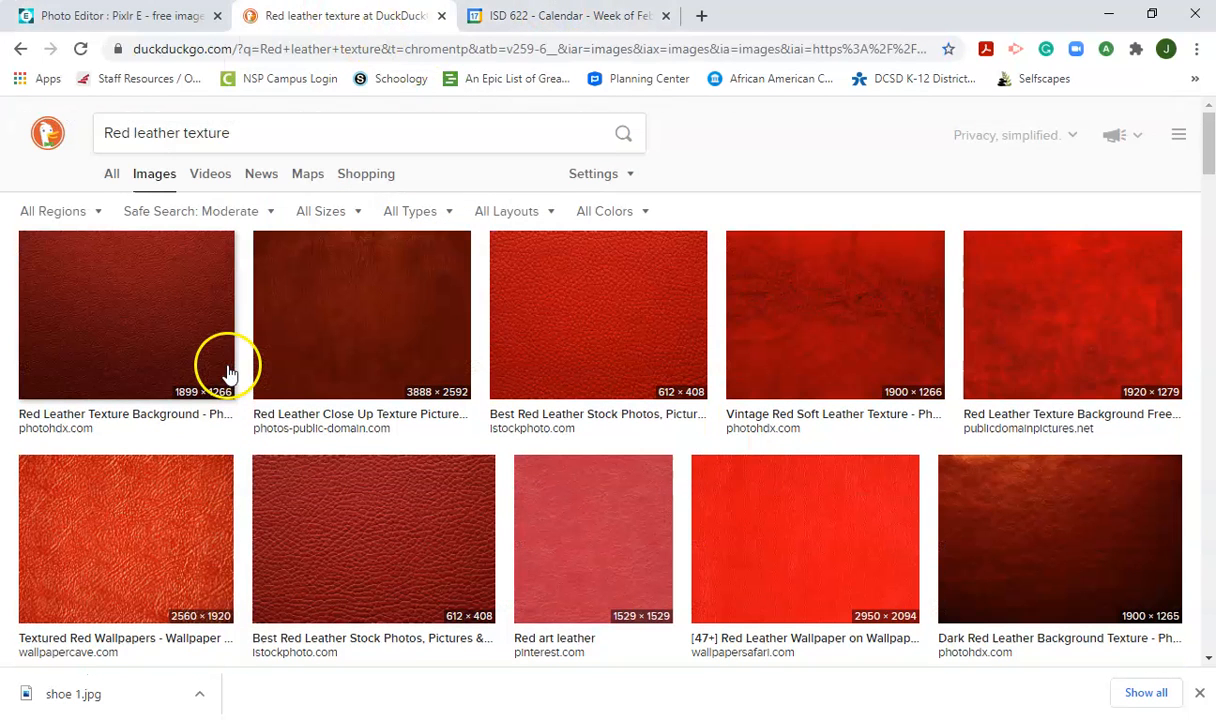
pyautogui.click(123, 143)
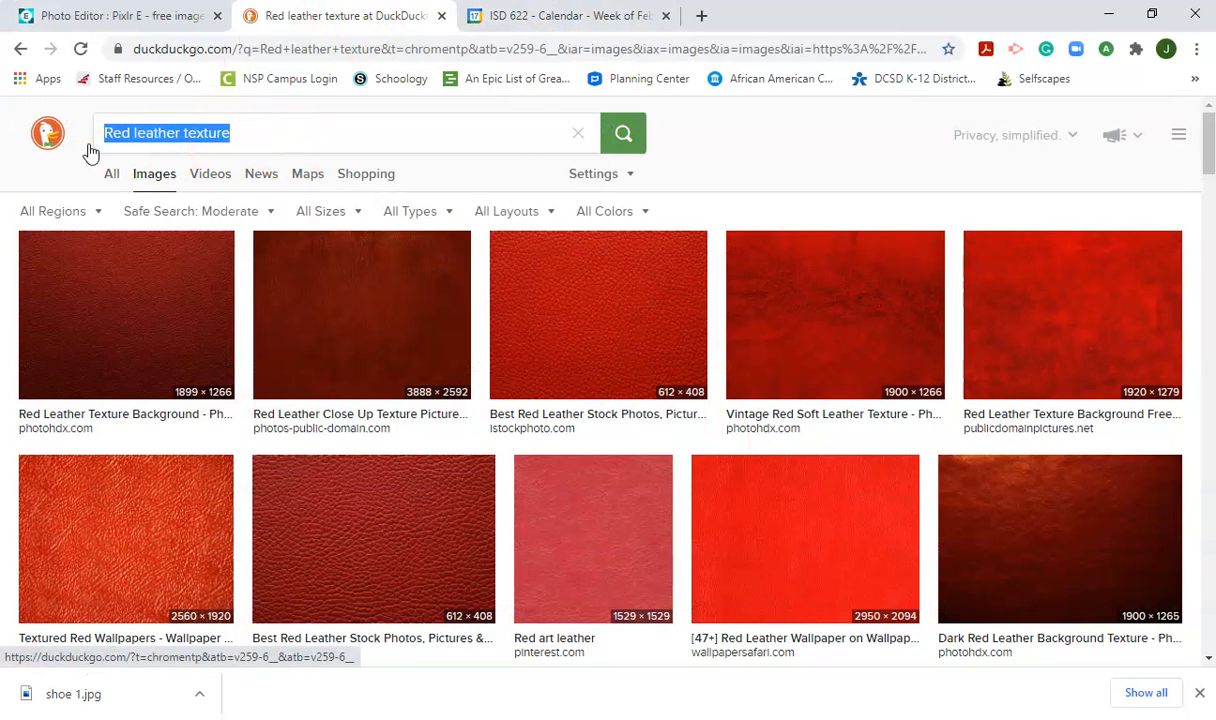
pyautogui.write('q')
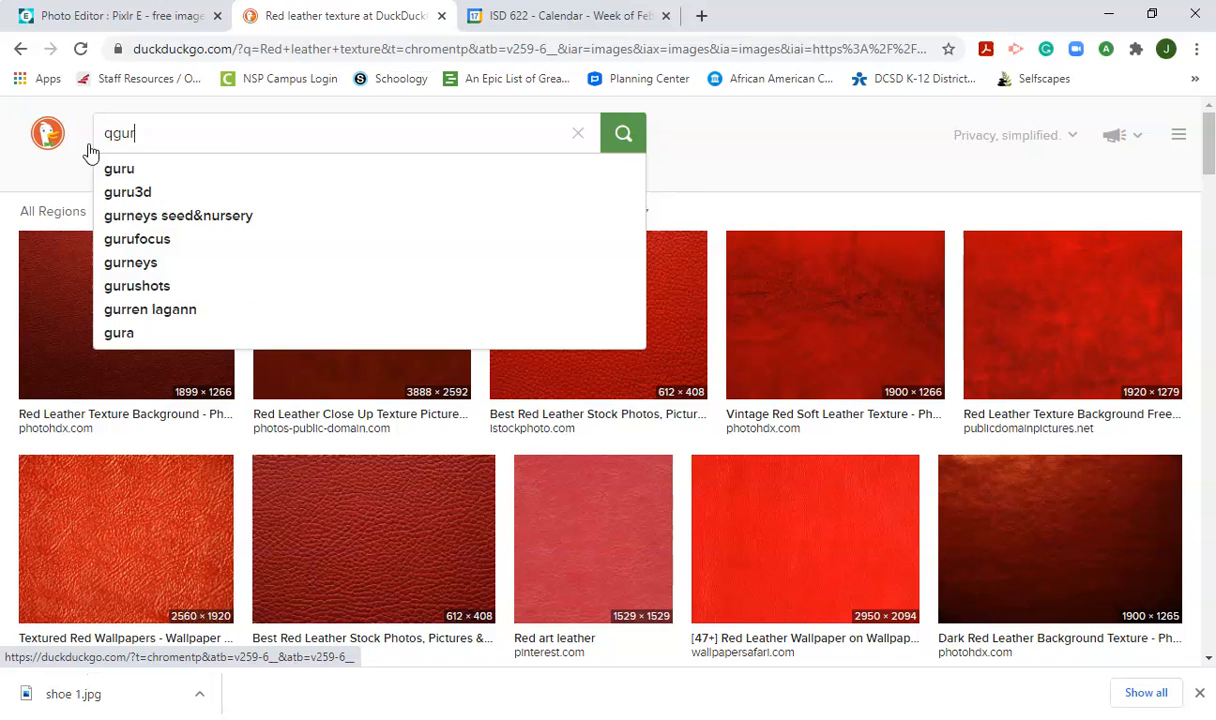
pyautogui.press('BackSpace')
pyautogui.write('w')
pyautogui.write('hite l')
pyautogui.write('e')
pyautogui.press('BackSpace')
pyautogui.write('l')
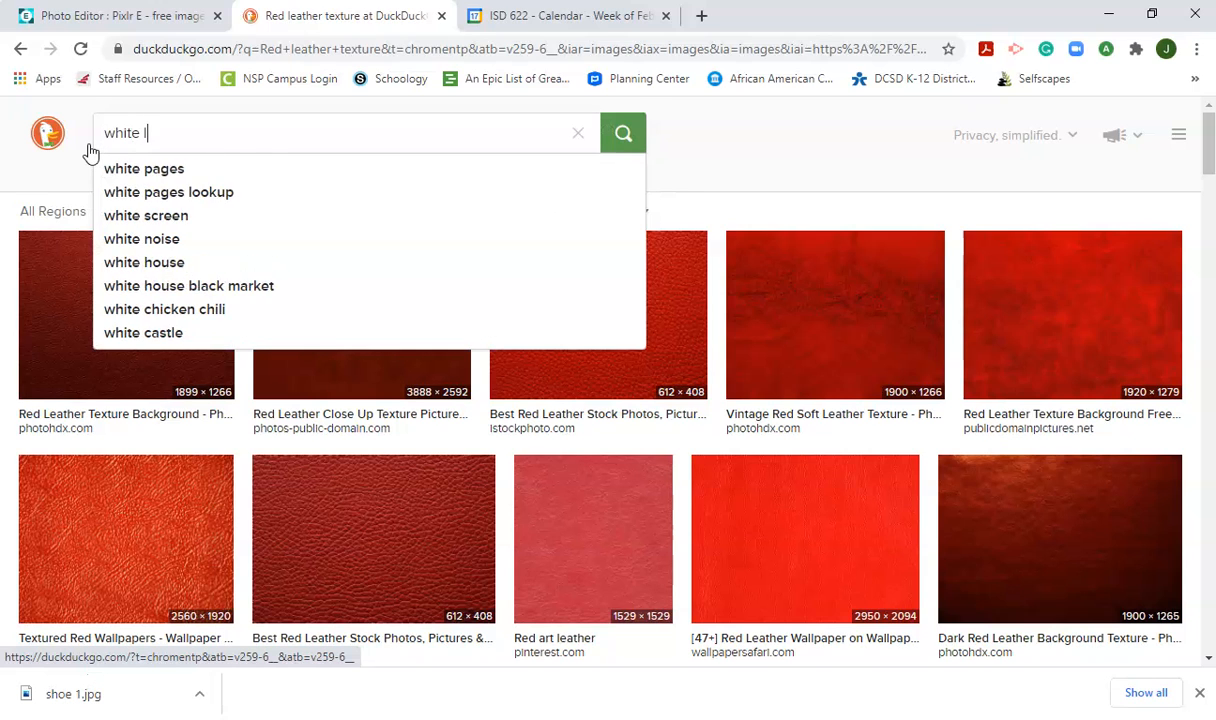
pyautogui.write('eather texture')
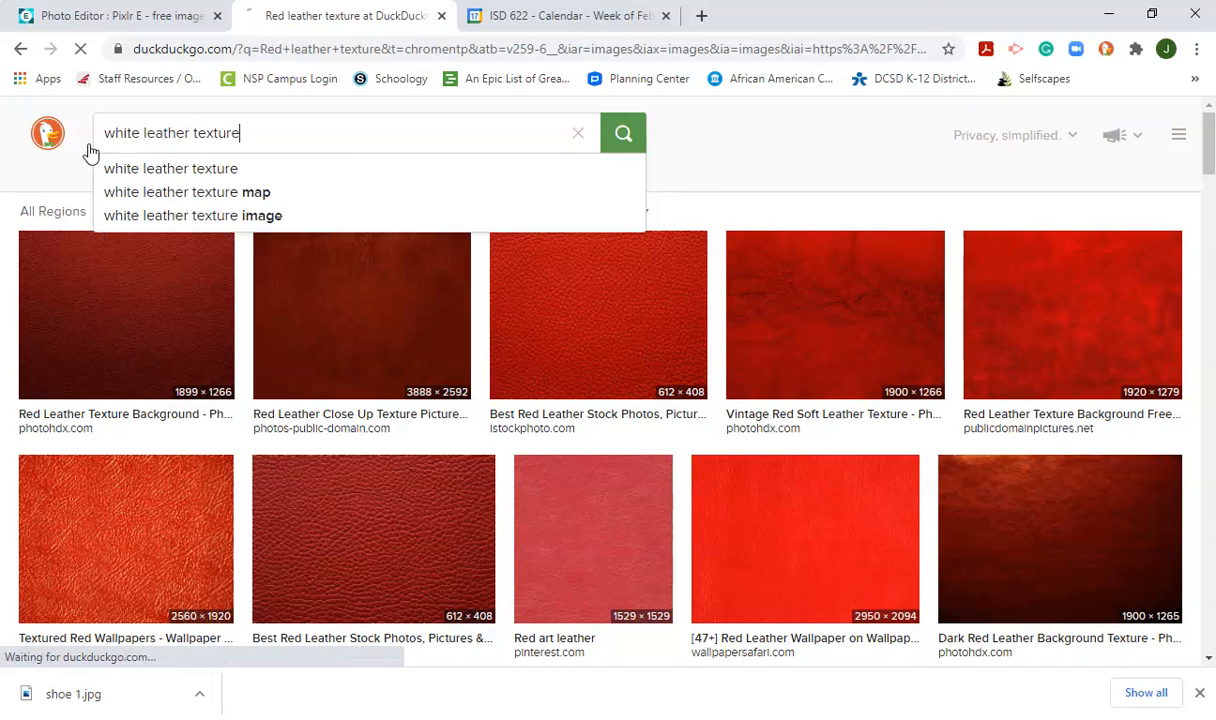
# Copy the 3888 × 2592 "White Leather Texture Picture" from the image results, switch to Pixlr E and paste it as a new layer
pyautogui.press('Return')
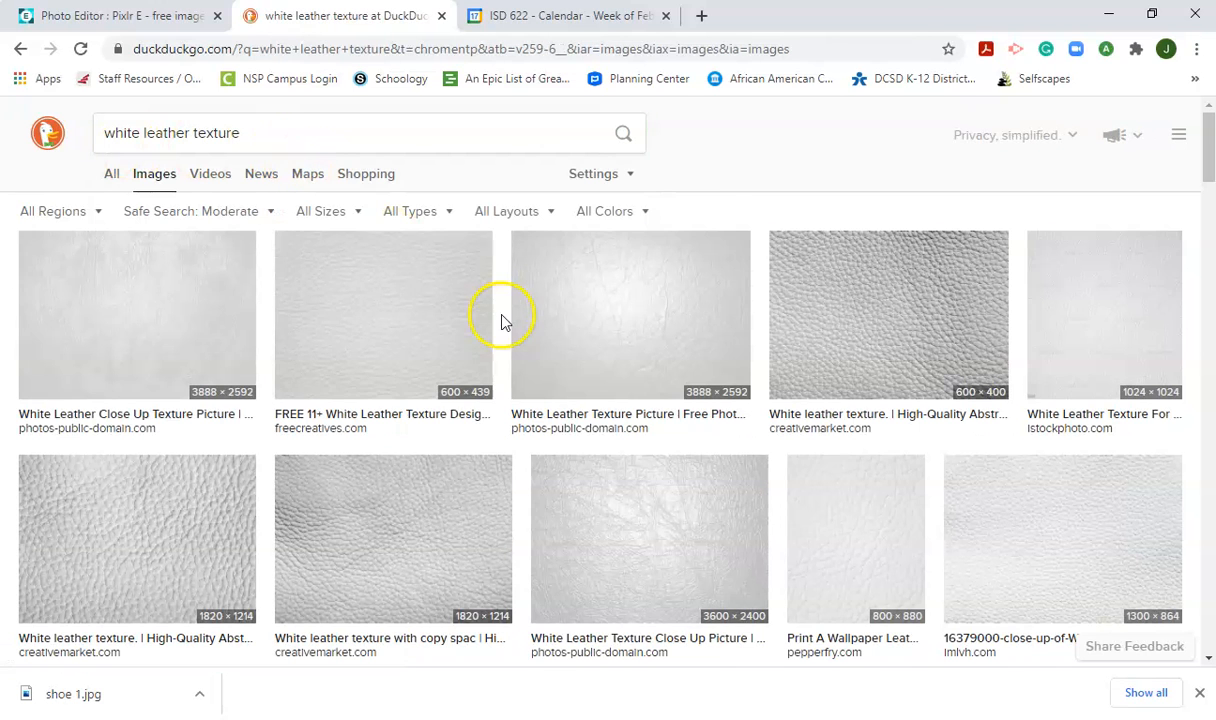
pyautogui.click(660, 357)
pyautogui.rightClick(463, 477)
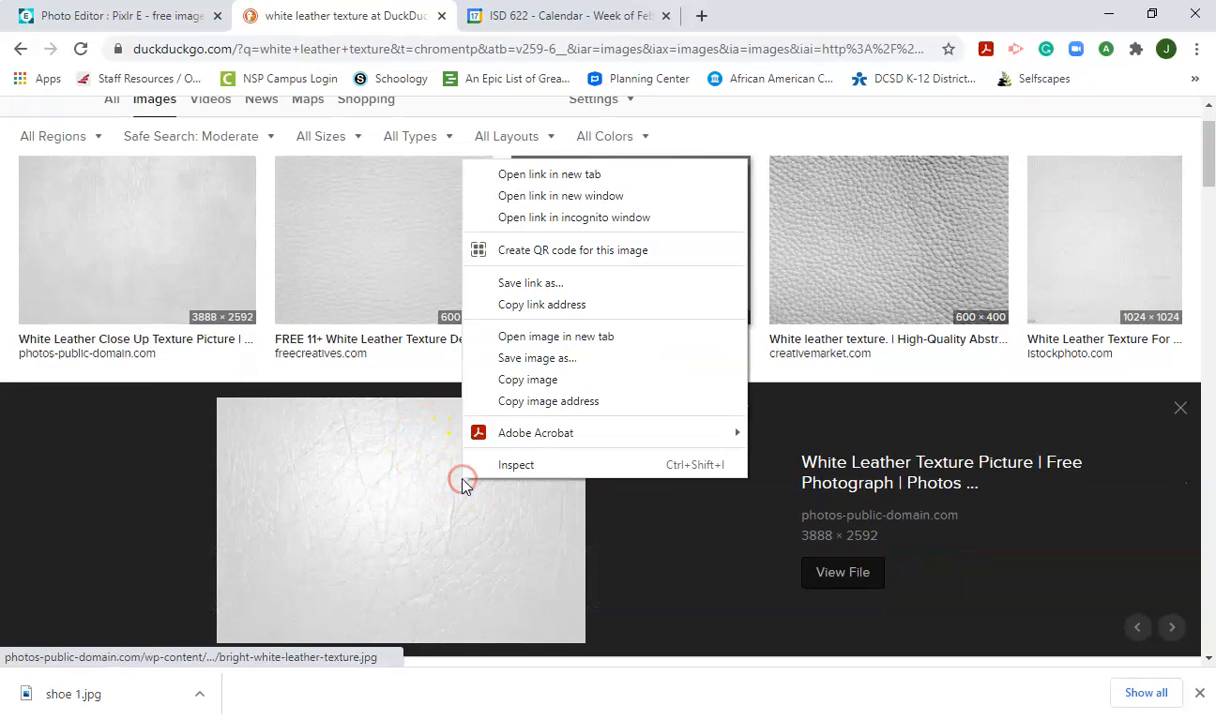
pyautogui.click(528, 380)
pyautogui.click(115, 15)
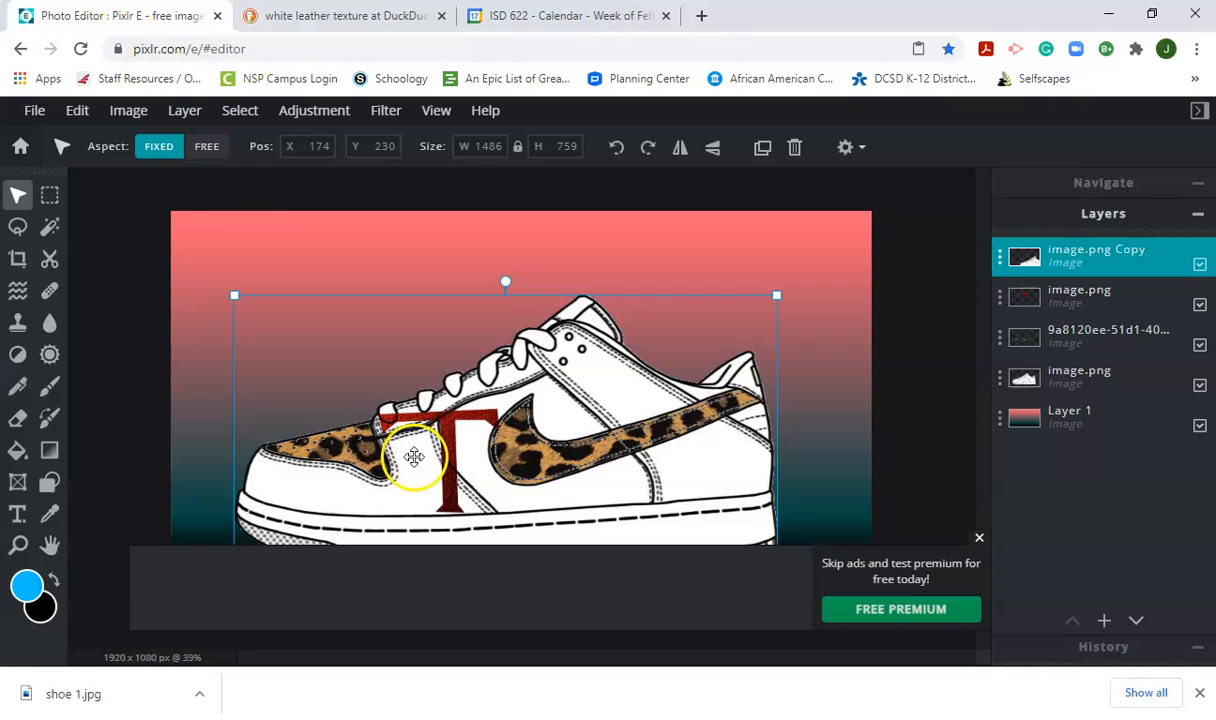
pyautogui.hotkey('ctrl', 'v')
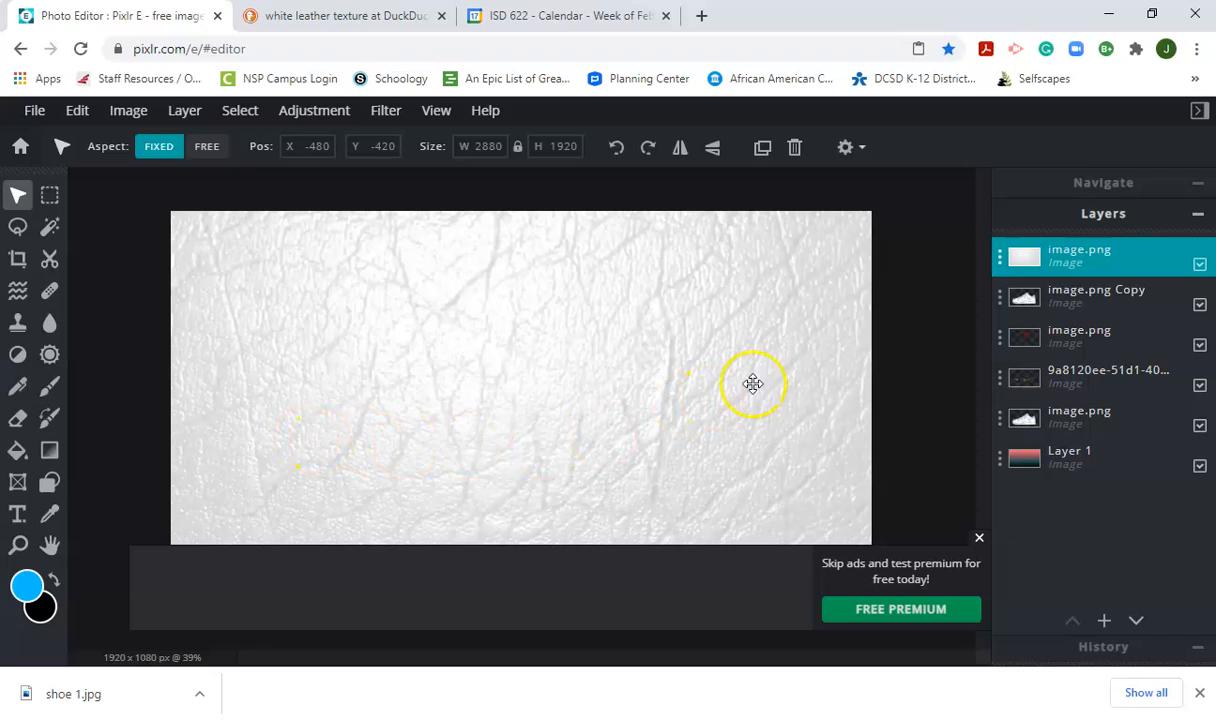
# Select the shoe's silhouette from the pixels of the lowest image.png layer, just above Layer 1
pyautogui.click(1035, 424)
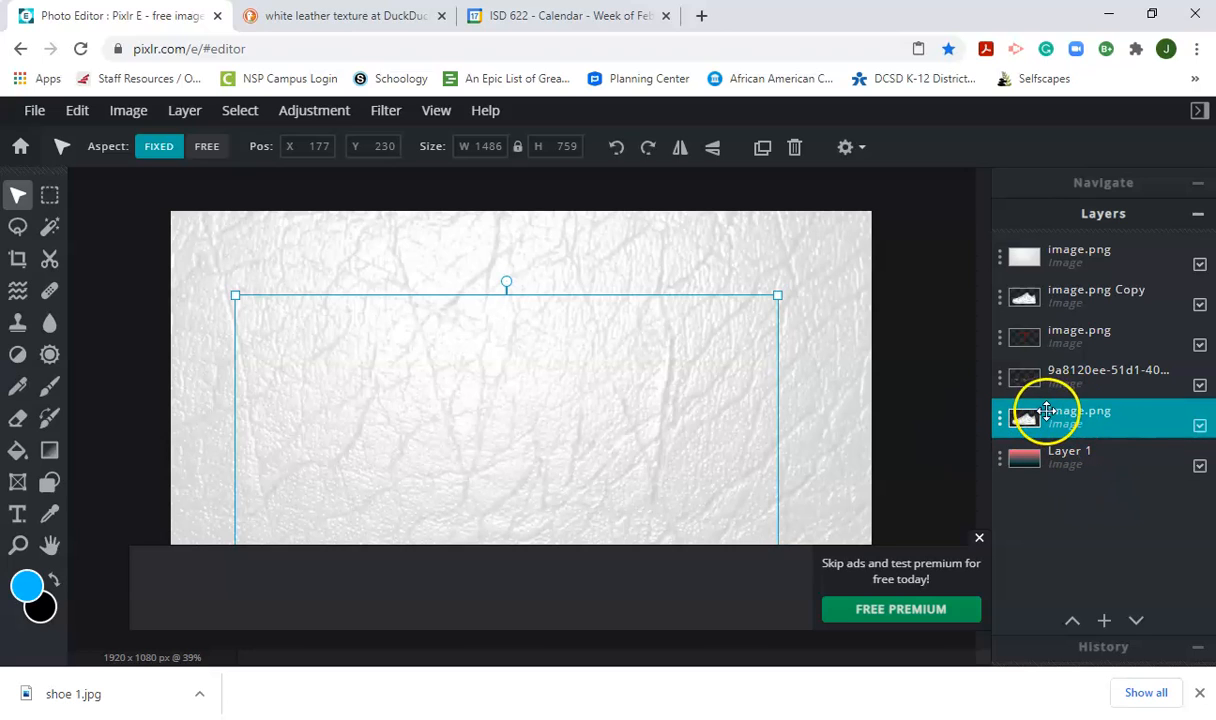
pyautogui.click(240, 110)
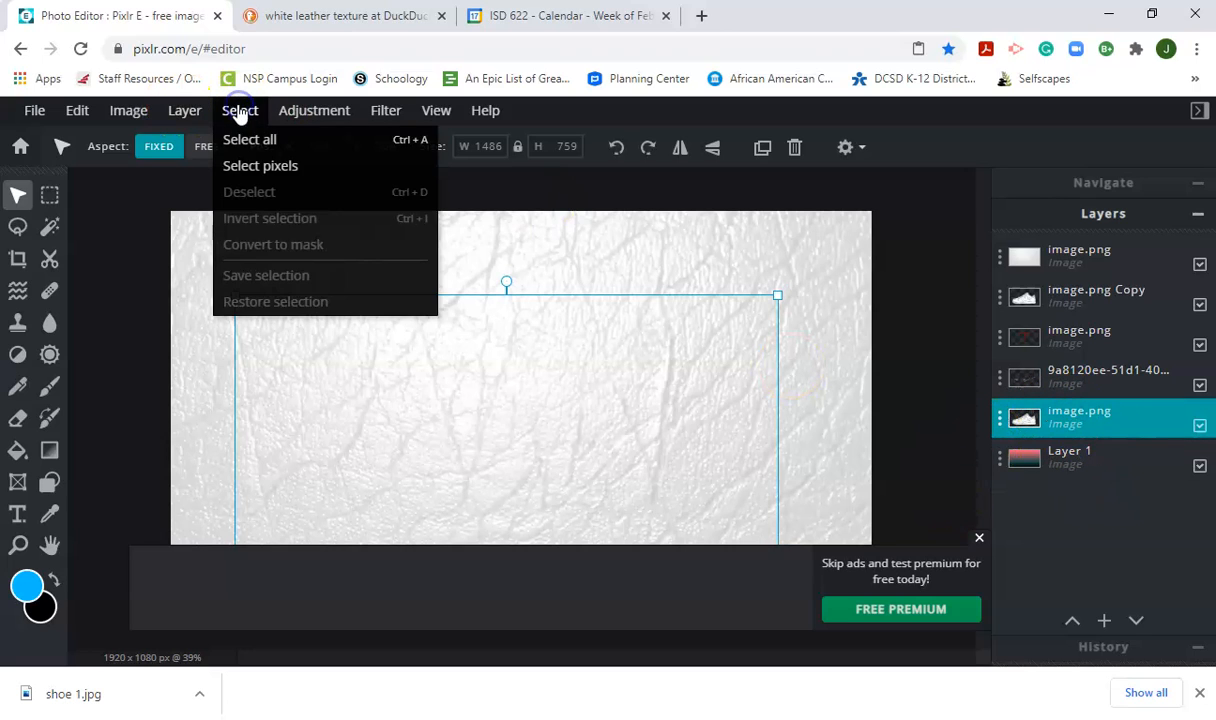
pyautogui.click(272, 165)
# On the white leather layer, invert the shoe selection, delete the leather outside the silhouette, and deselect
pyautogui.click(1093, 260)
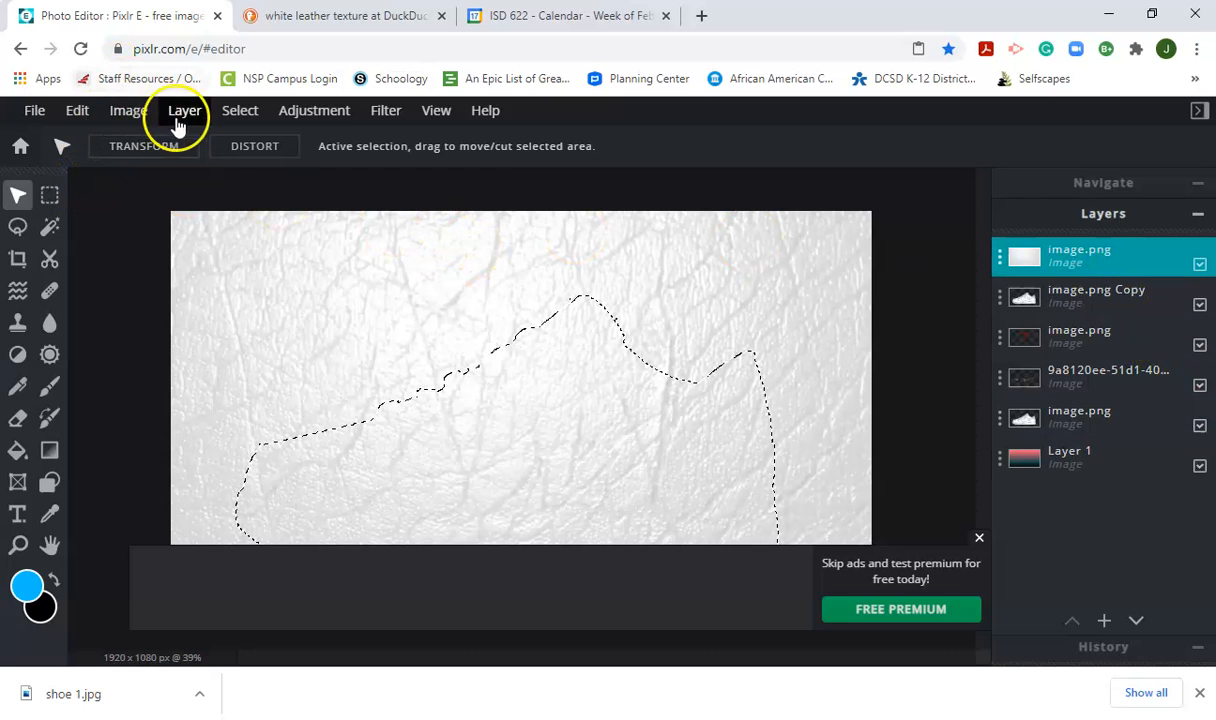
pyautogui.click(234, 112)
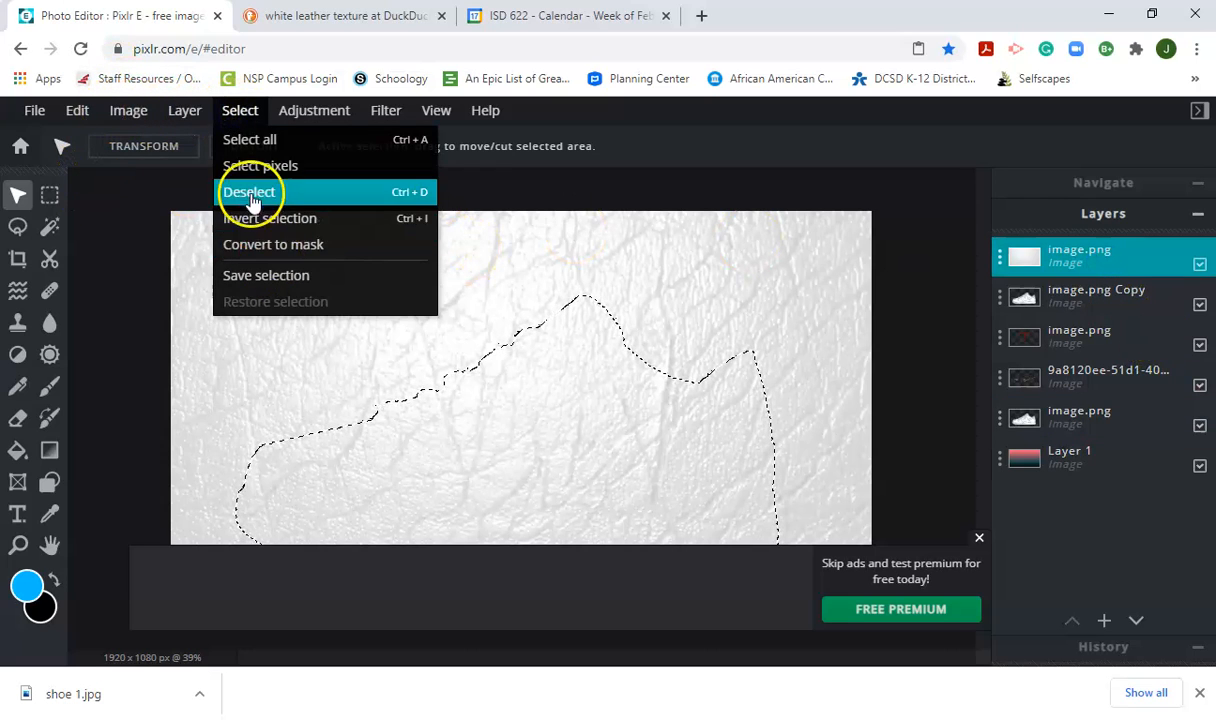
pyautogui.click(270, 219)
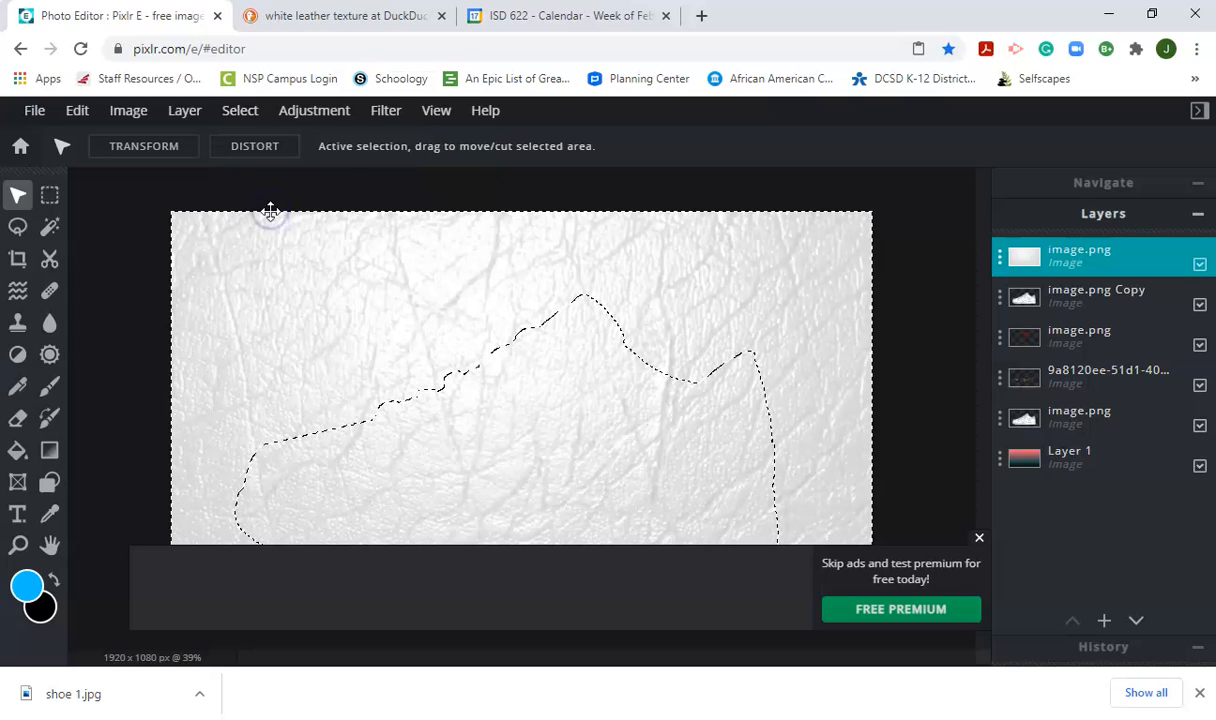
pyautogui.press('Delete')
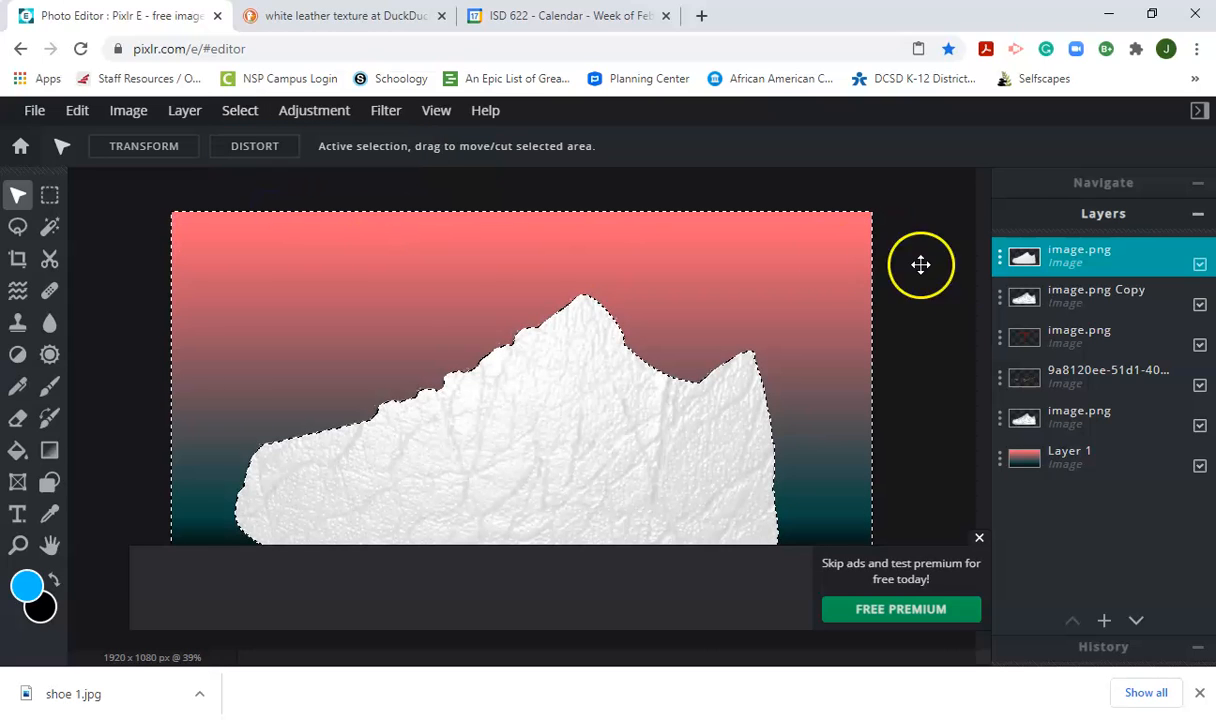
pyautogui.hotkey('ctrl', 'd')
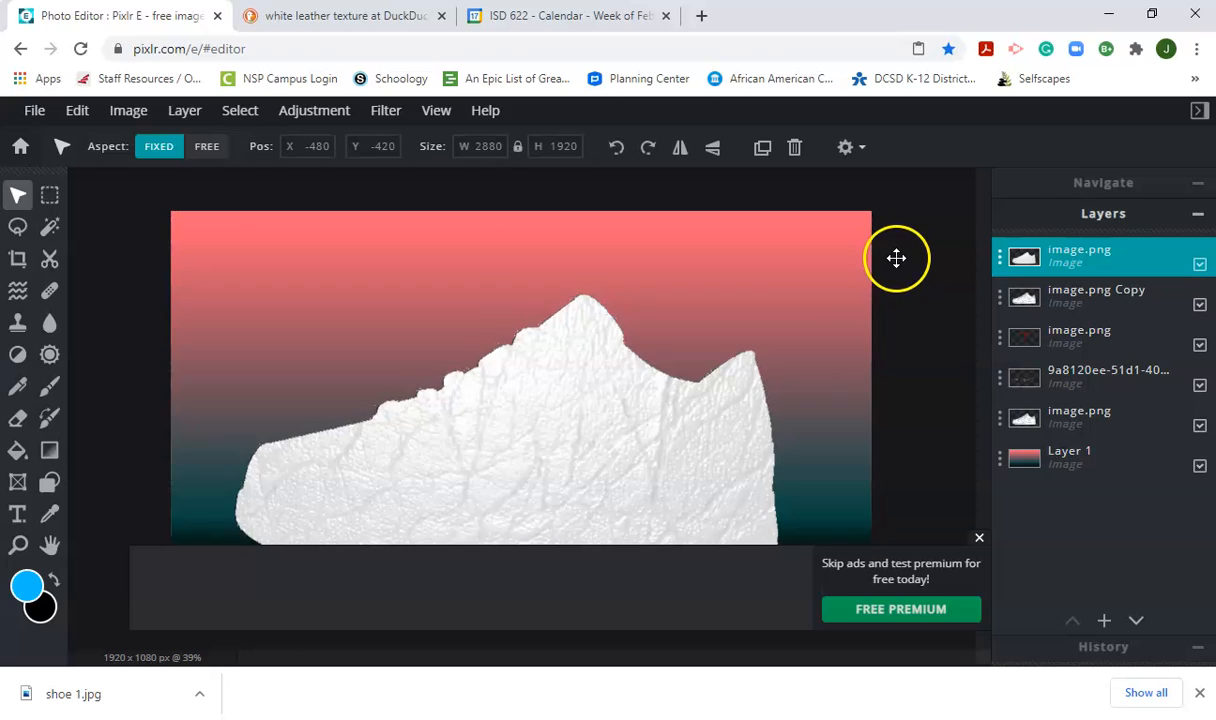
# Move the white leather layer directly beneath the leopard print layer and close the advertisement covering the canvas
pyautogui.moveTo(1025, 257)
pyautogui.mouseDown()
pyautogui.moveTo(1018, 356)
pyautogui.moveTo(1026, 390)
pyautogui.moveTo(1040, 385)
pyautogui.mouseUp()
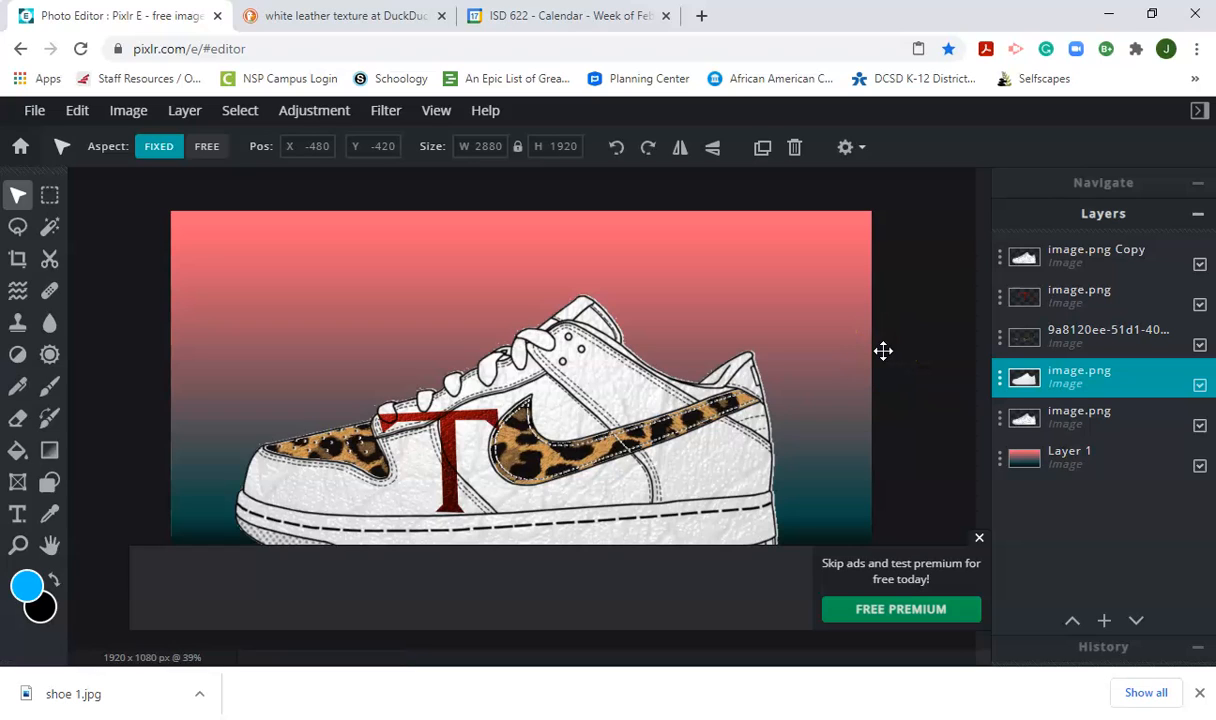
pyautogui.click(981, 540)
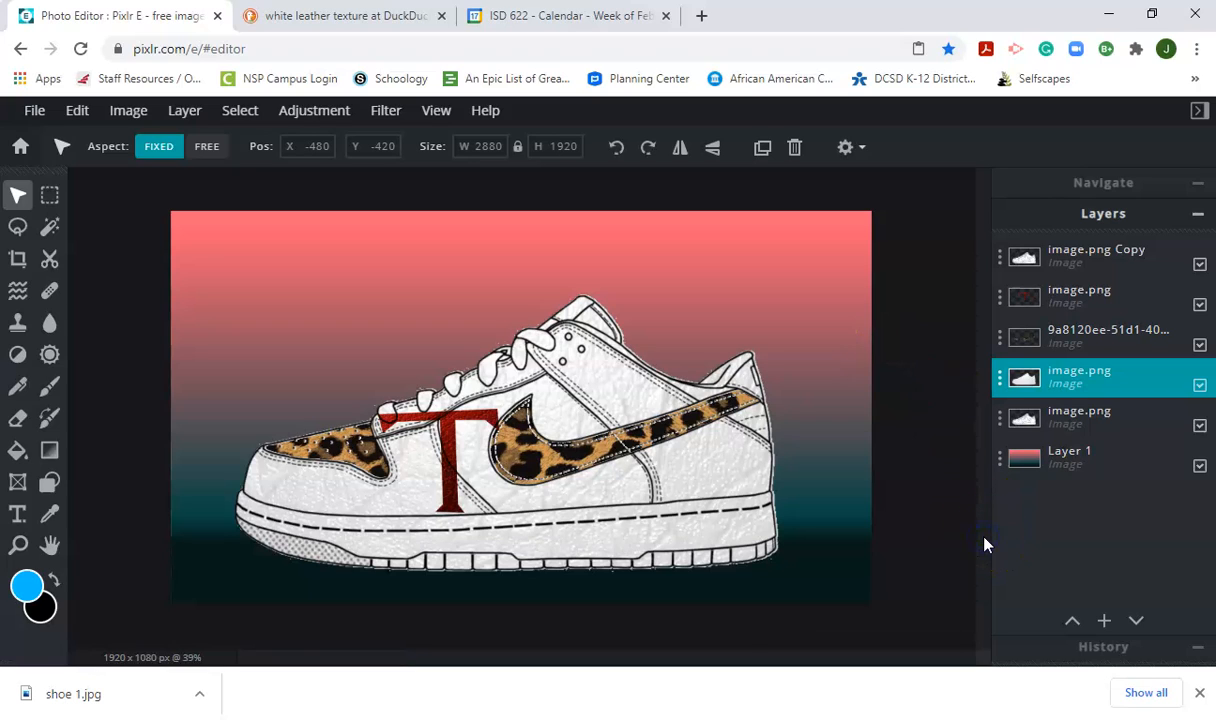